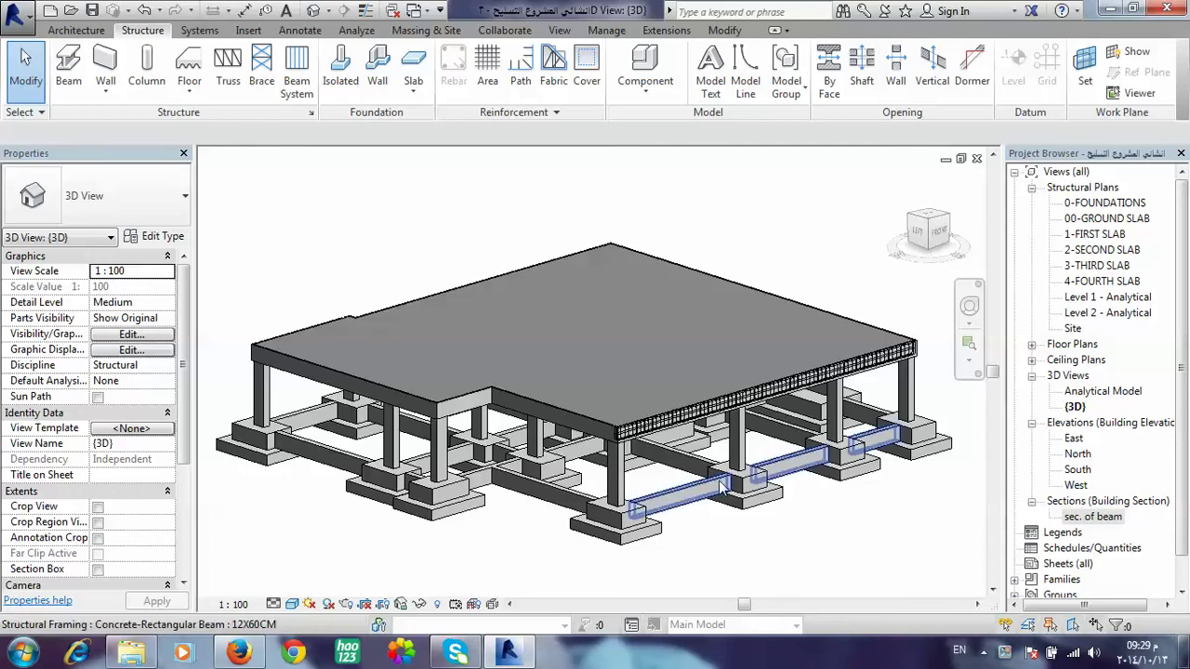
Look over the model's columns, briefly viewing the 00-GROUND SLAB plan before returning to 3D.
scroll(671, 409, up, 2)
scroll(671, 409, up, 2)
scroll(671, 409, down, 3)
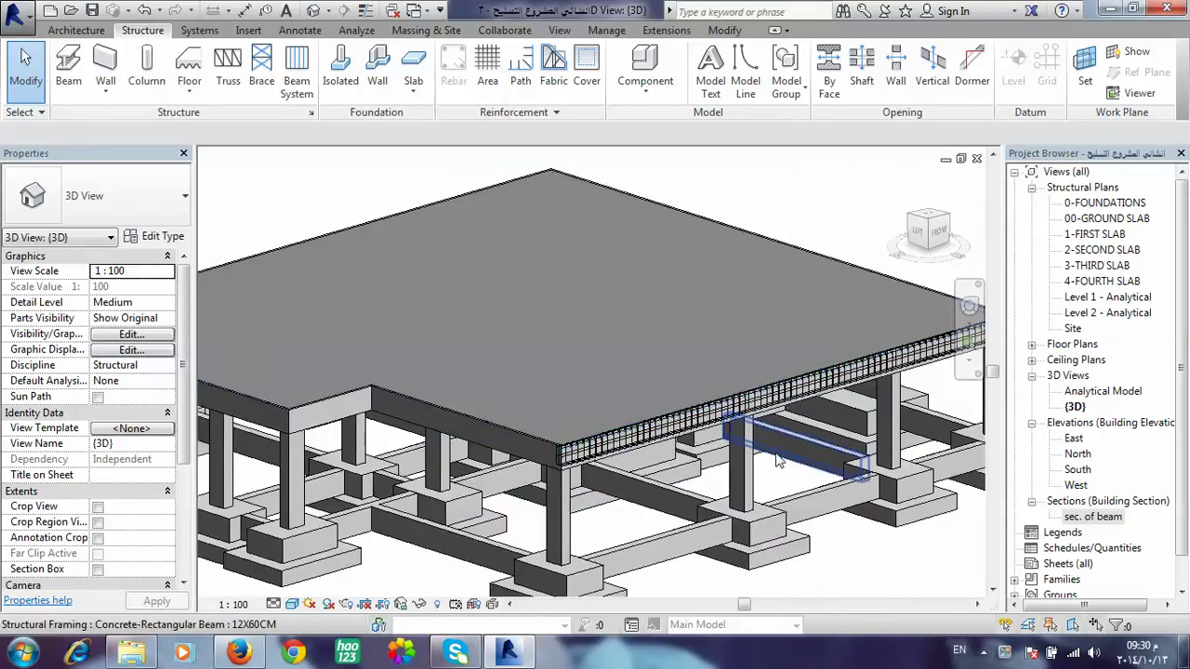
scroll(595, 437, up, 2)
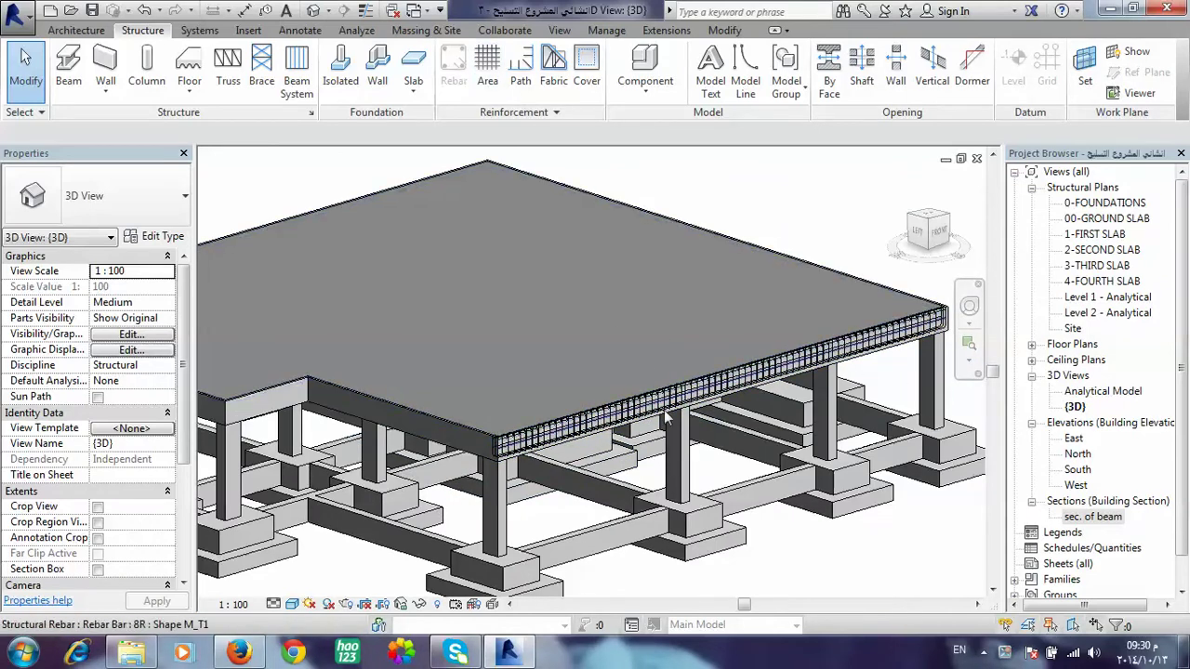
scroll(650, 464, down, 2)
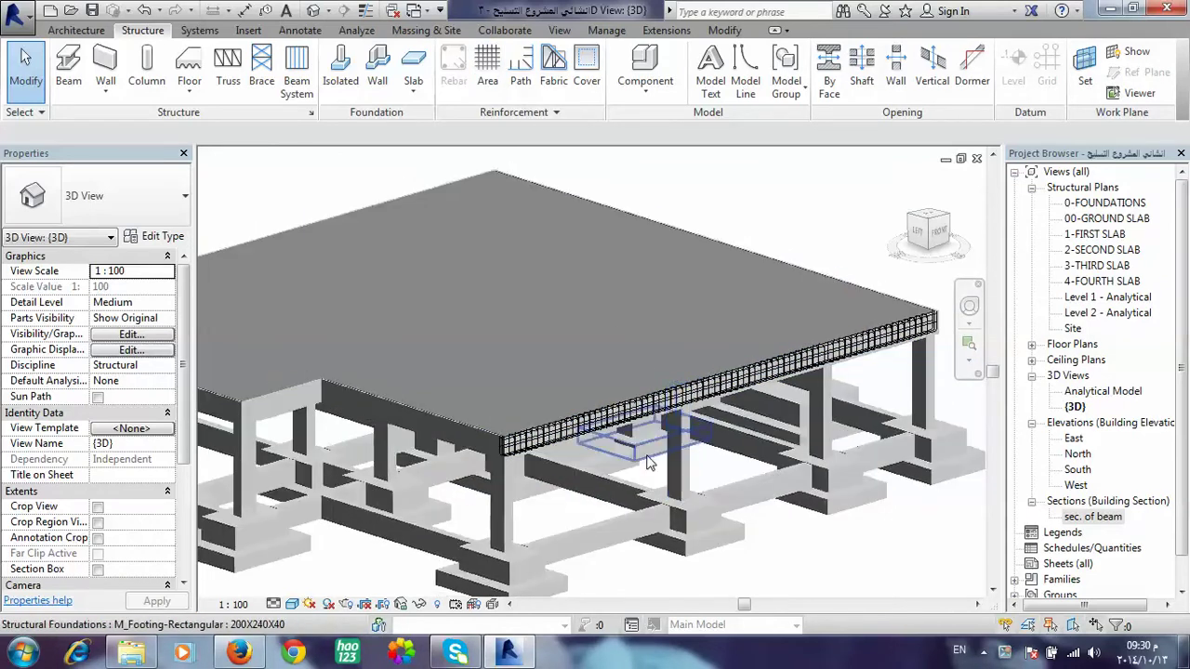
middle_drag(635, 486, 694, 469)
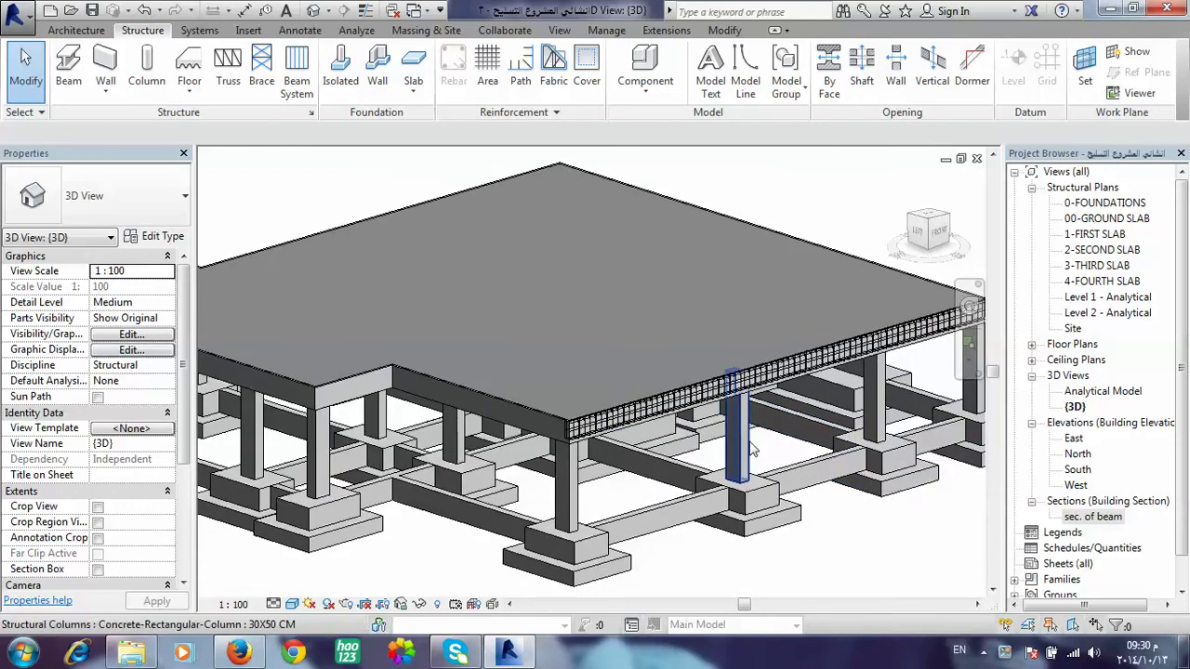
scroll(752, 450, down, 2)
scroll(658, 412, up, 2)
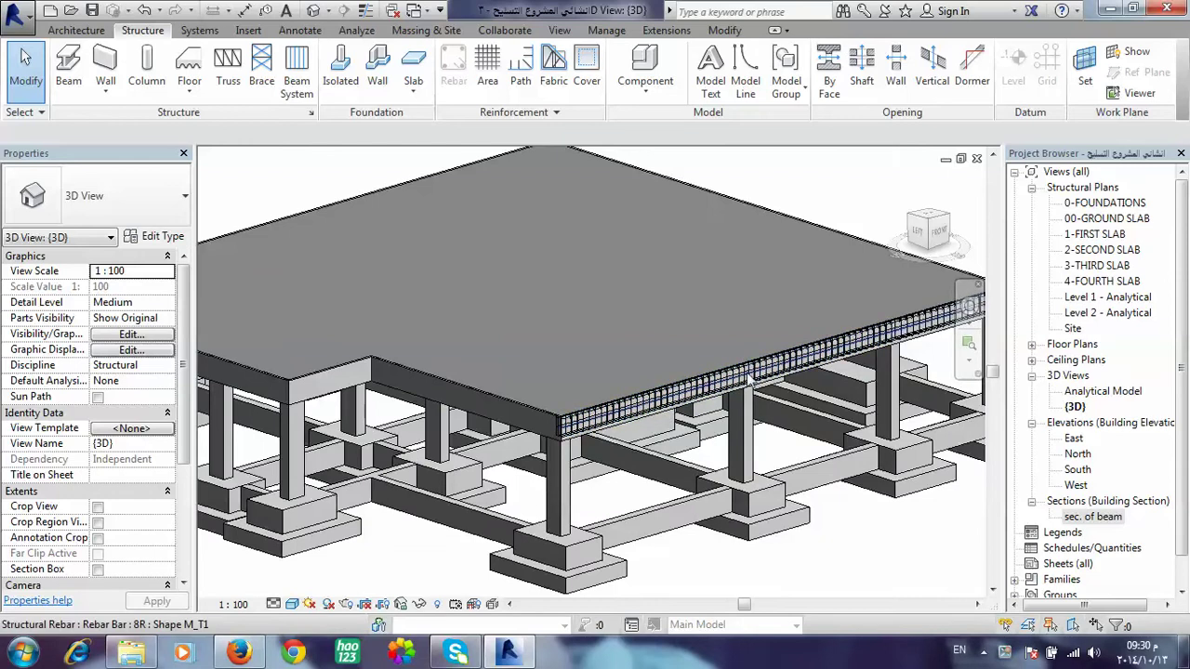
double_click(1093, 220)
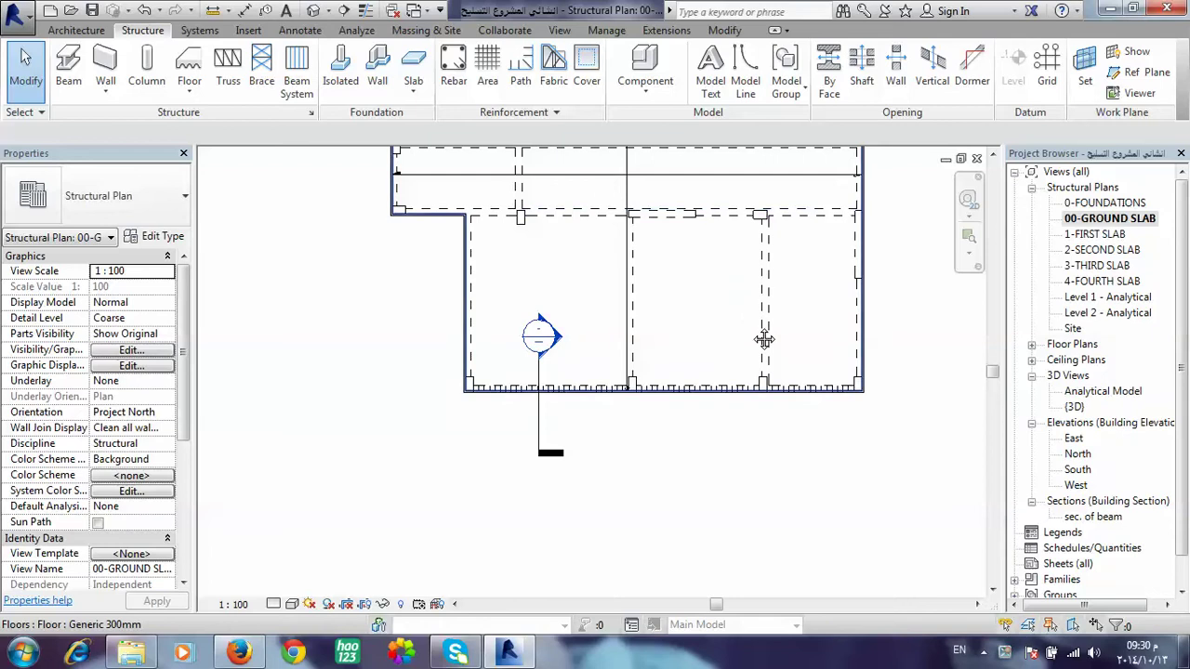
middle_drag(762, 340, 773, 396)
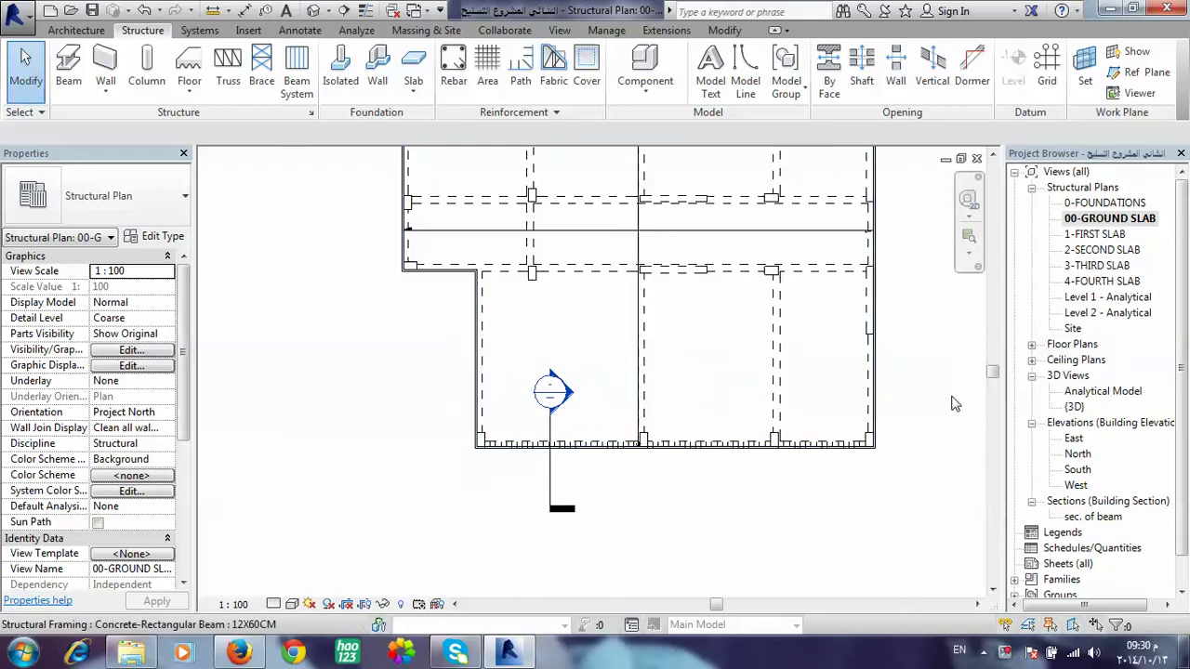
click(313, 10)
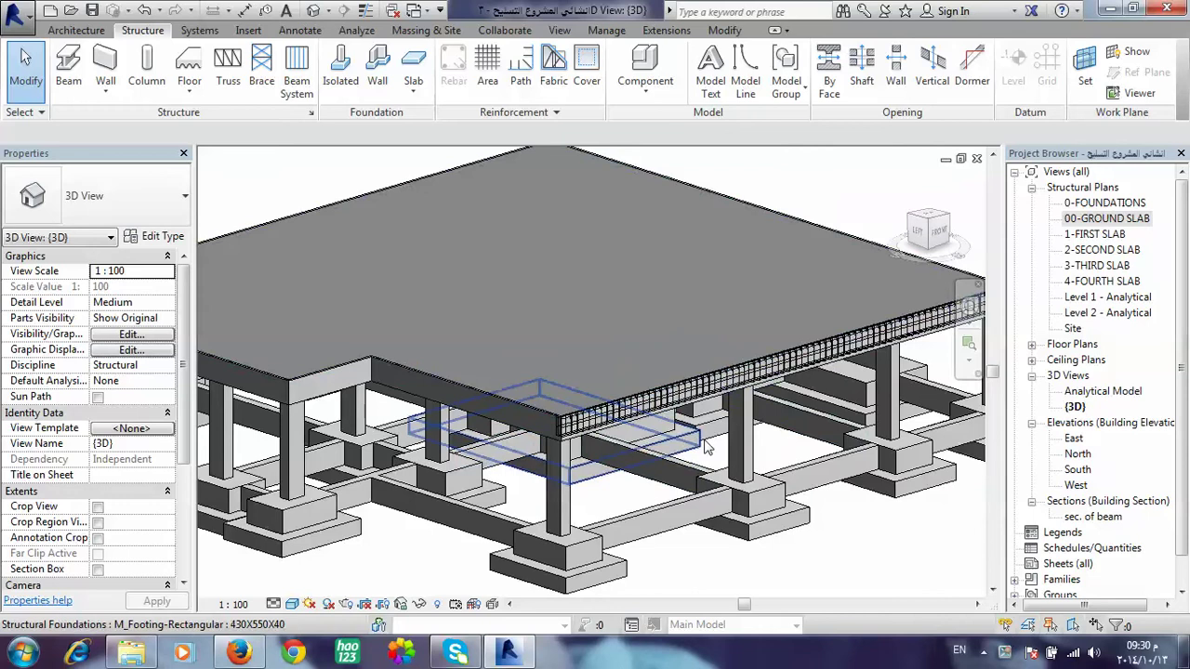
scroll(642, 441, down, 4)
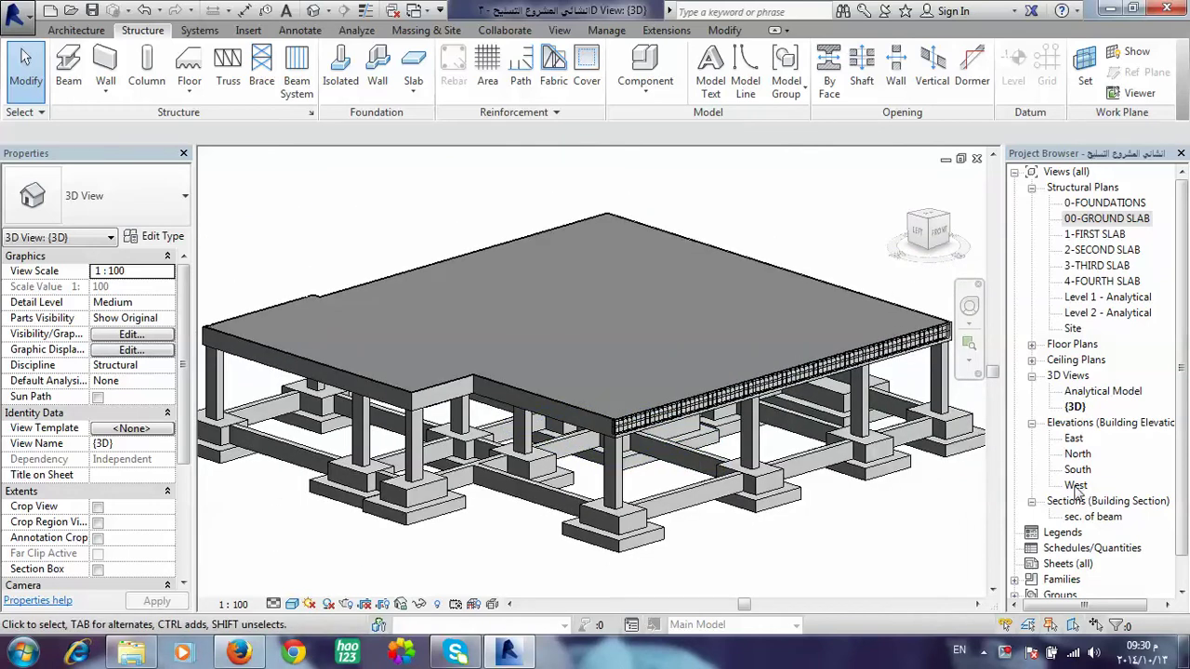
Switch to the East elevation and zoom in on the levels from 0-FOUNDATIONS up.
double_click(1073, 439)
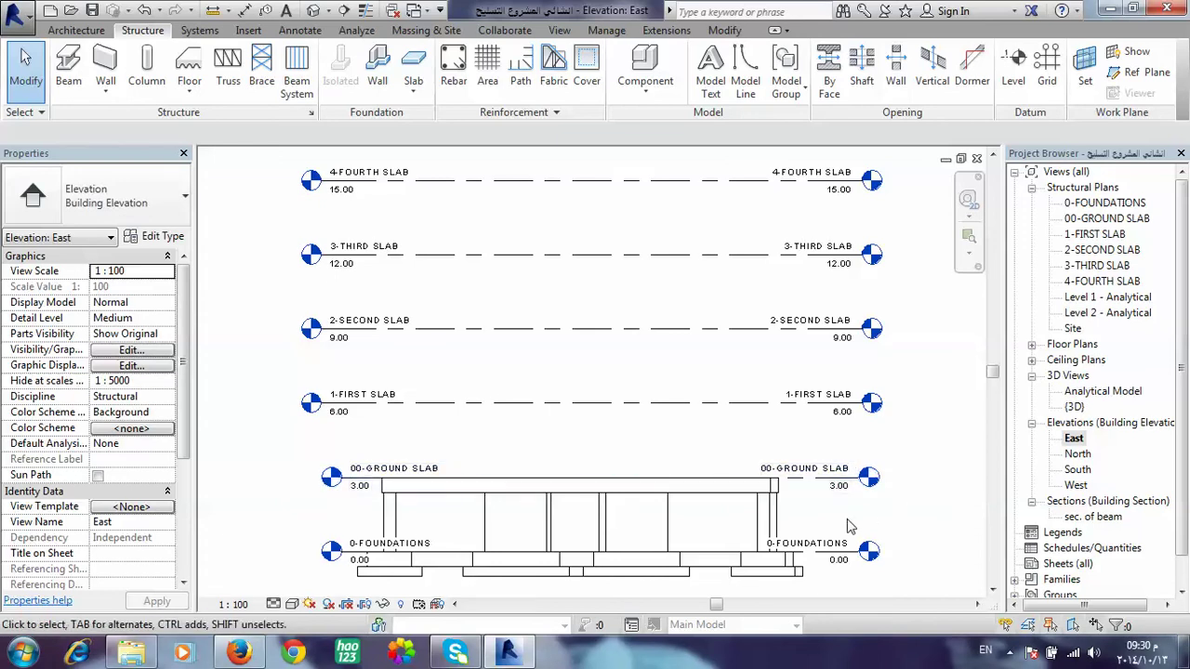
scroll(786, 509, up, 2)
scroll(786, 509, down, 2)
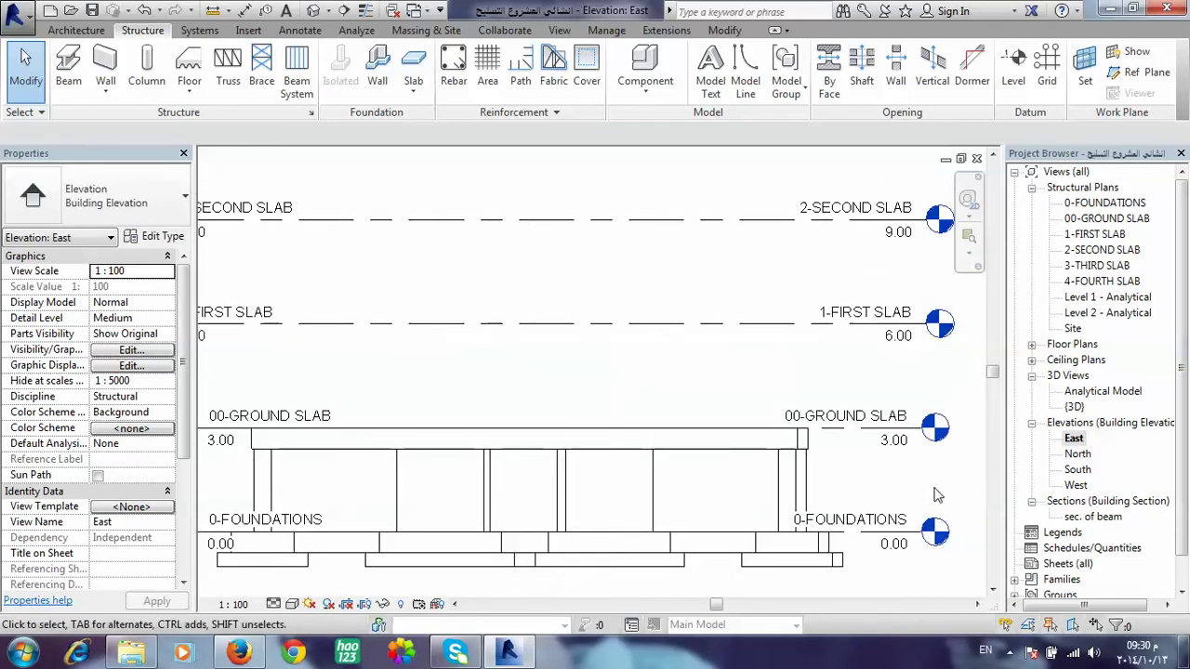
scroll(842, 433, up, 2)
scroll(842, 433, down, 2)
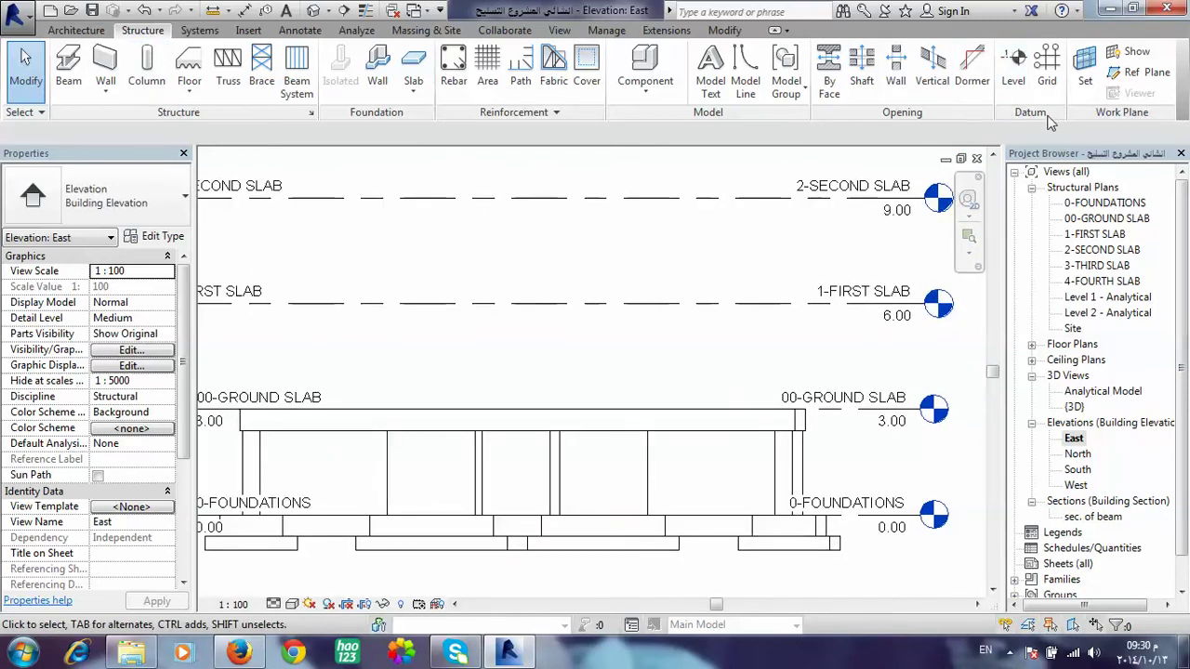
Add a new level 1.50 above the 0-FOUNDATIONS line using Pick Lines with offset 1.5.
click(1013, 65)
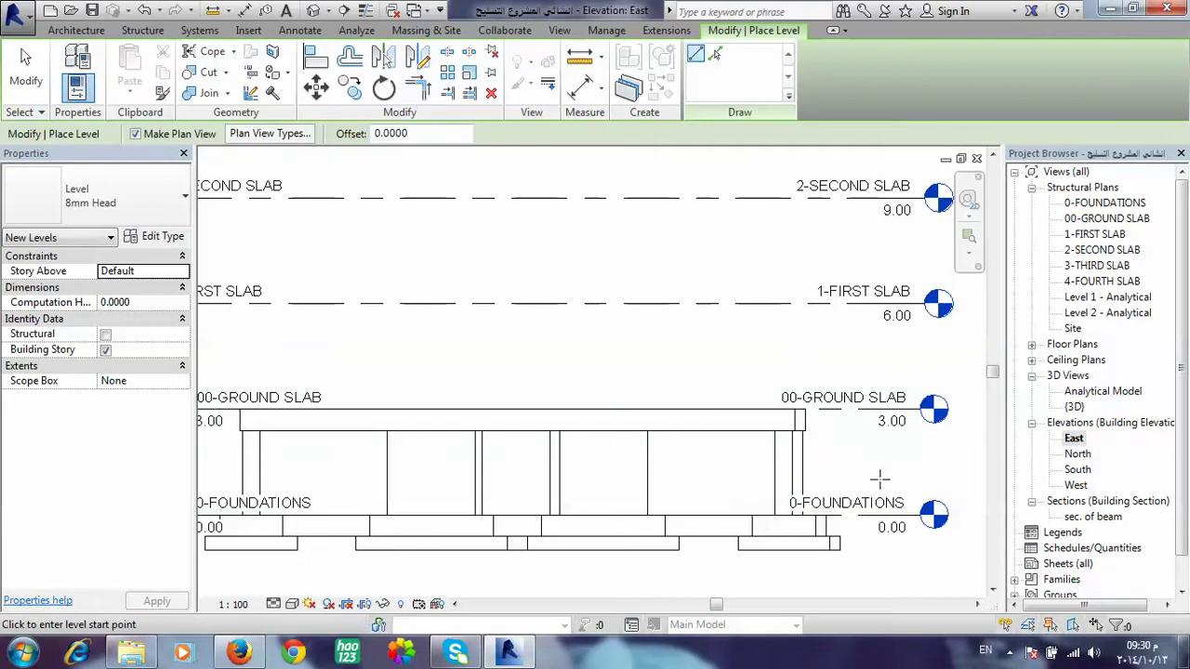
click(714, 54)
double_click(419, 133)
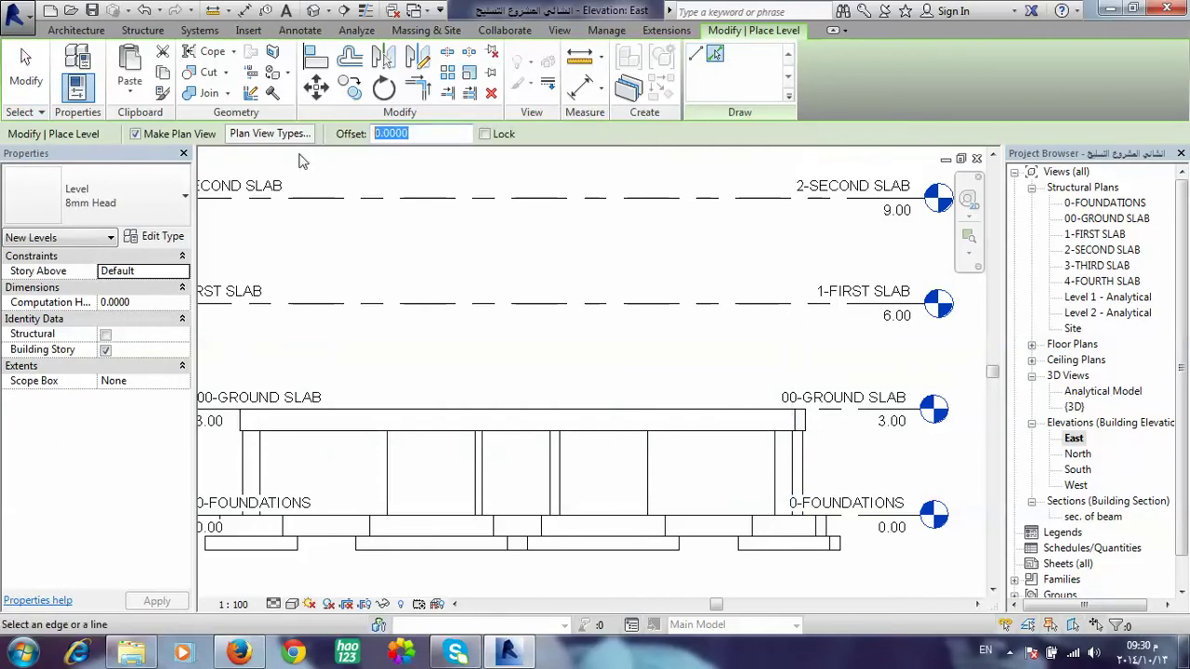
text(1)
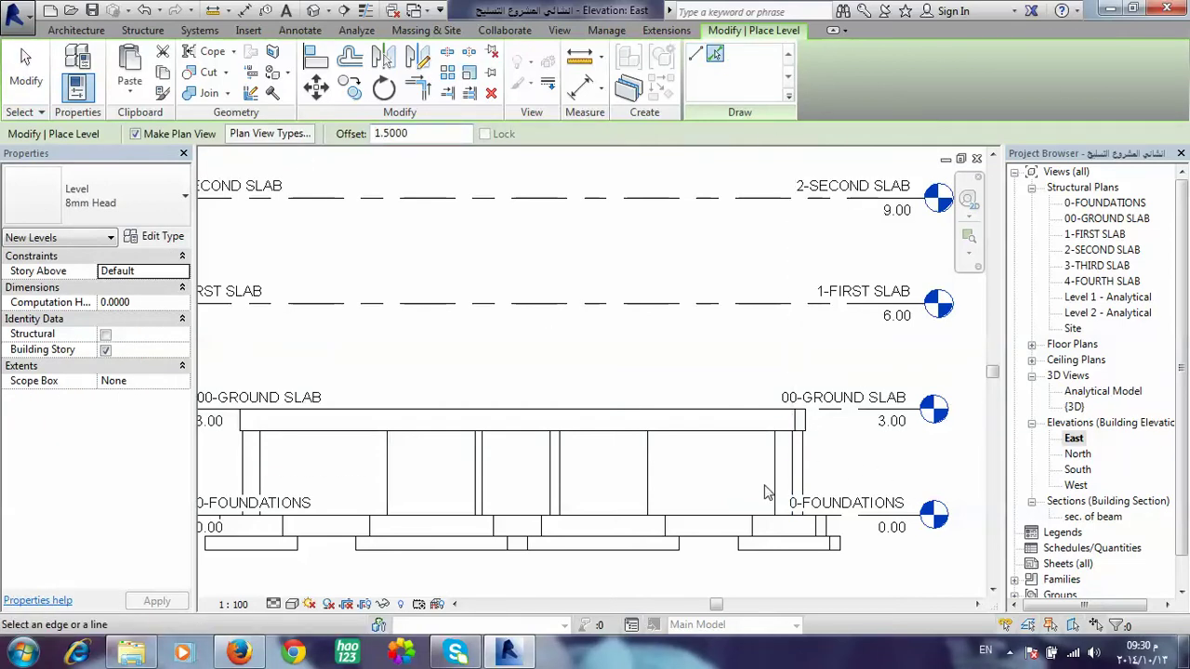
click(899, 525)
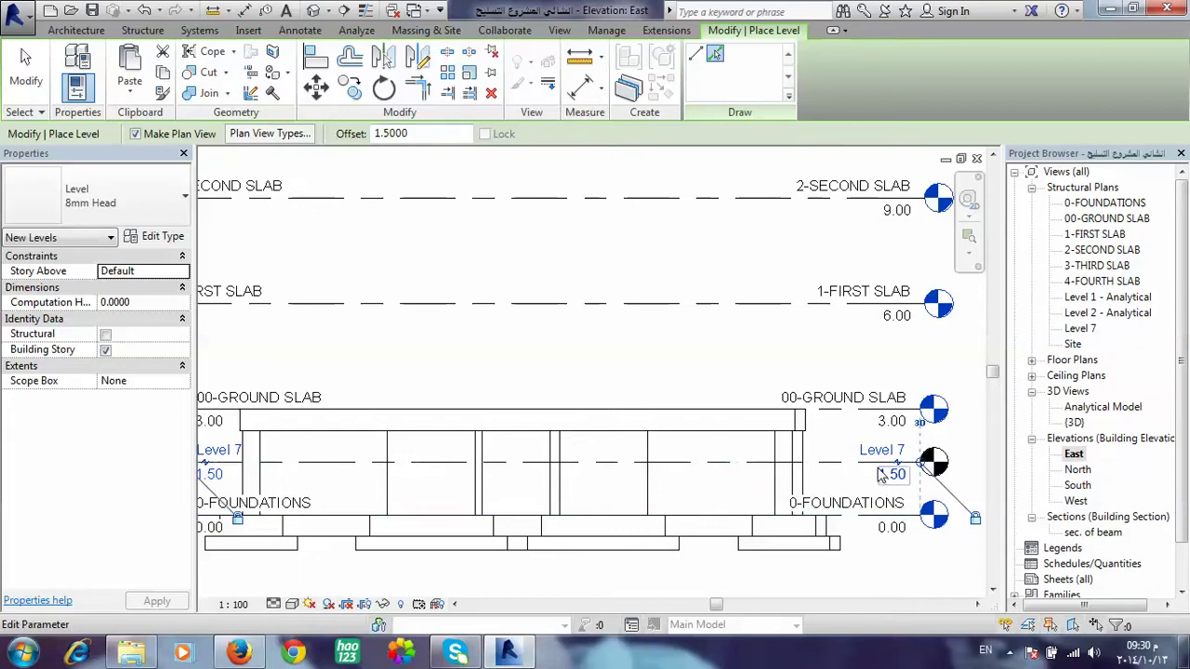
scroll(897, 461, up, 3)
Rename the new level to COLUMN SEC. and rename its matching views too.
click(899, 450)
text(COLUMN SE)
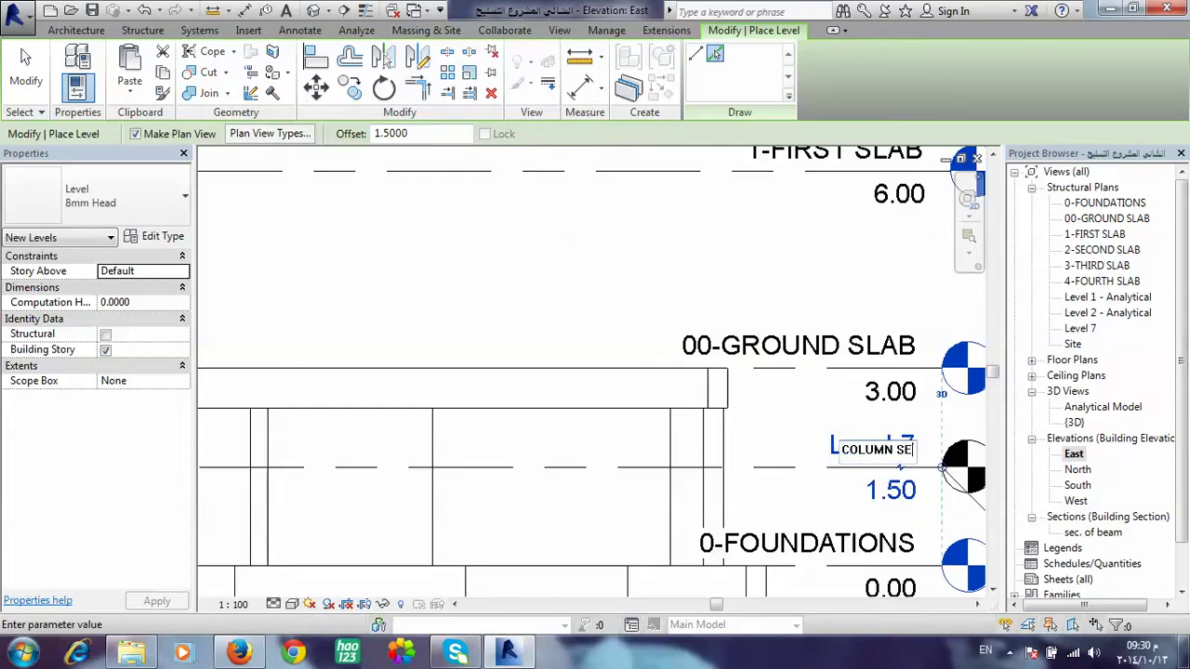
text(C.)
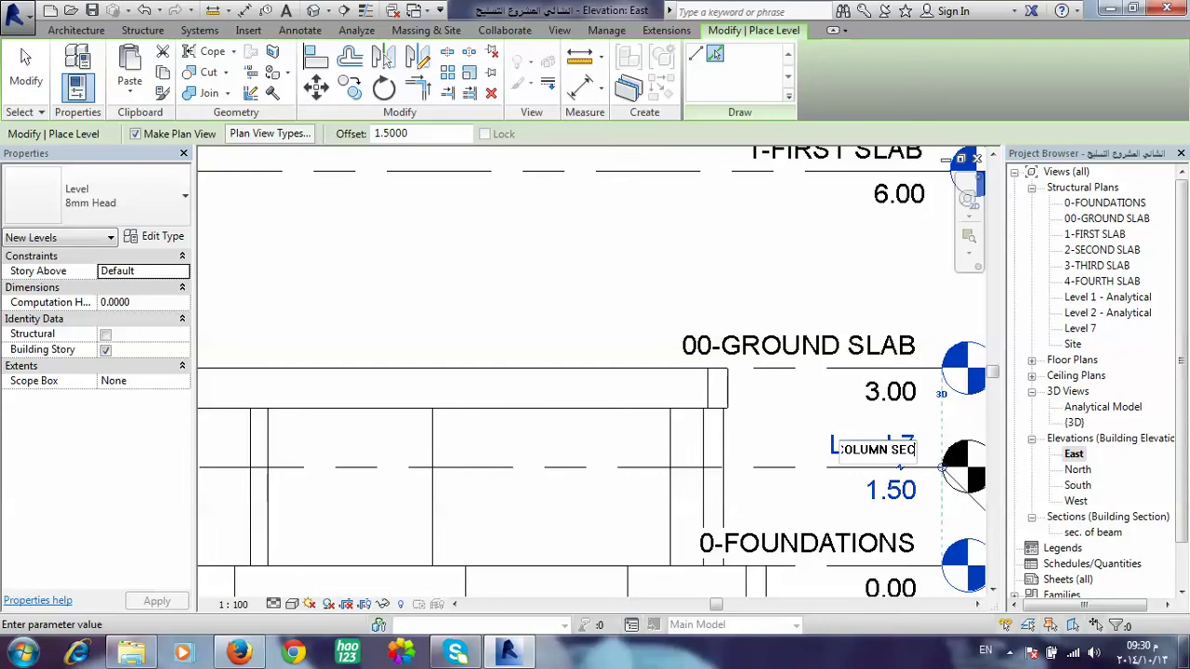
key(Return)
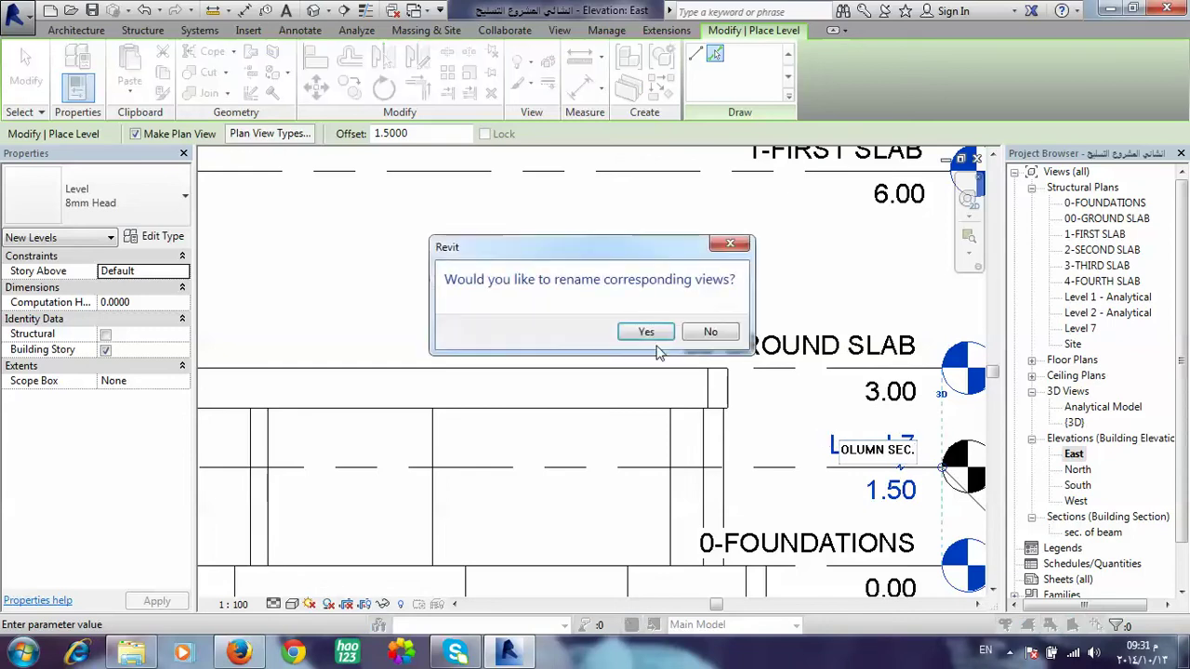
click(645, 332)
scroll(740, 378, down, 1)
scroll(741, 378, down, 1)
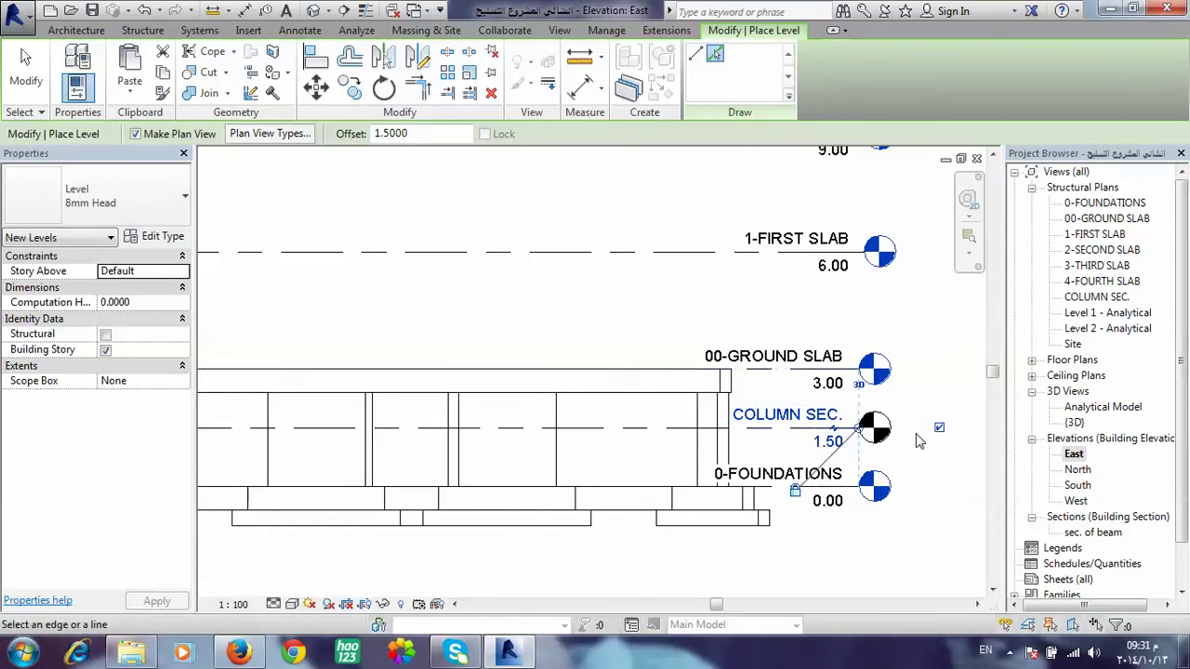
Go to the COLUMN SEC. plan and select the column in the lower-left footing.
double_click(873, 430)
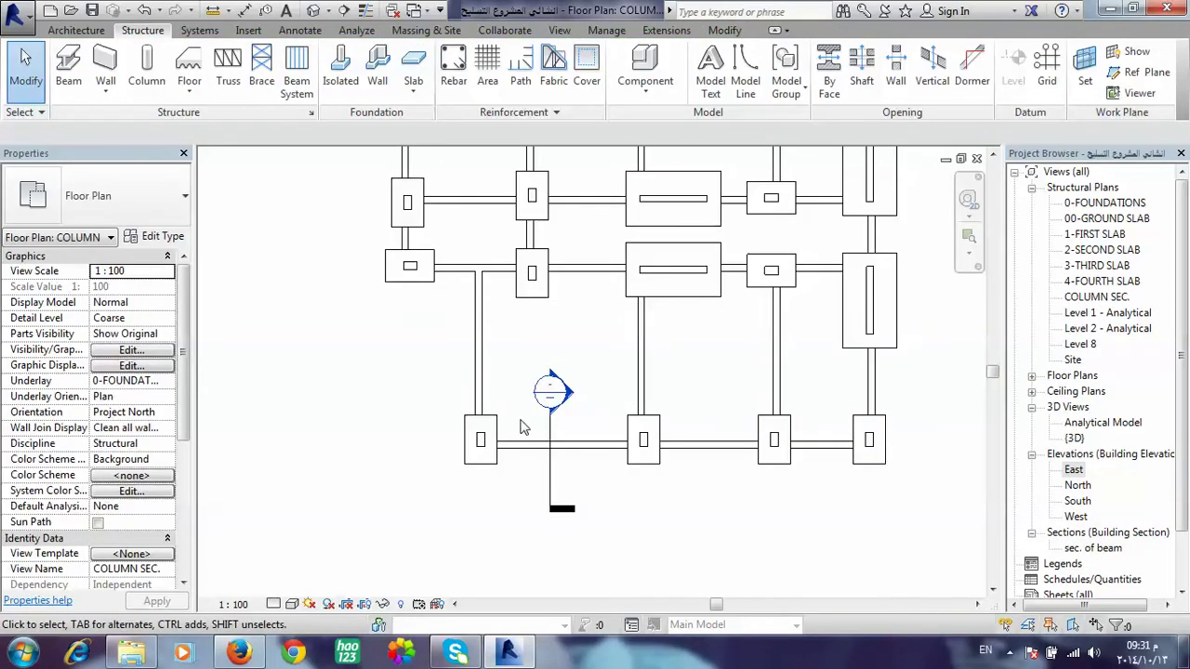
middle_drag(474, 473, 502, 542)
scroll(502, 542, up, 3)
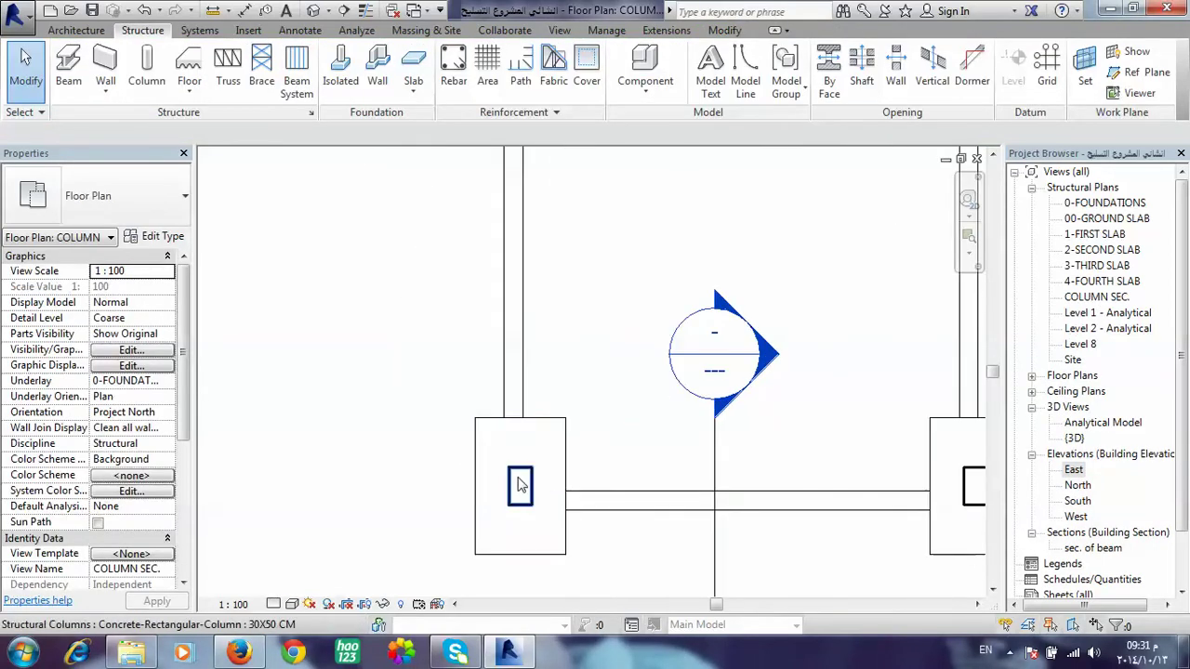
click(525, 477)
scroll(528, 485, up, 1)
Place an M_T1 stirrup parallel to the work plane inside the column.
click(919, 73)
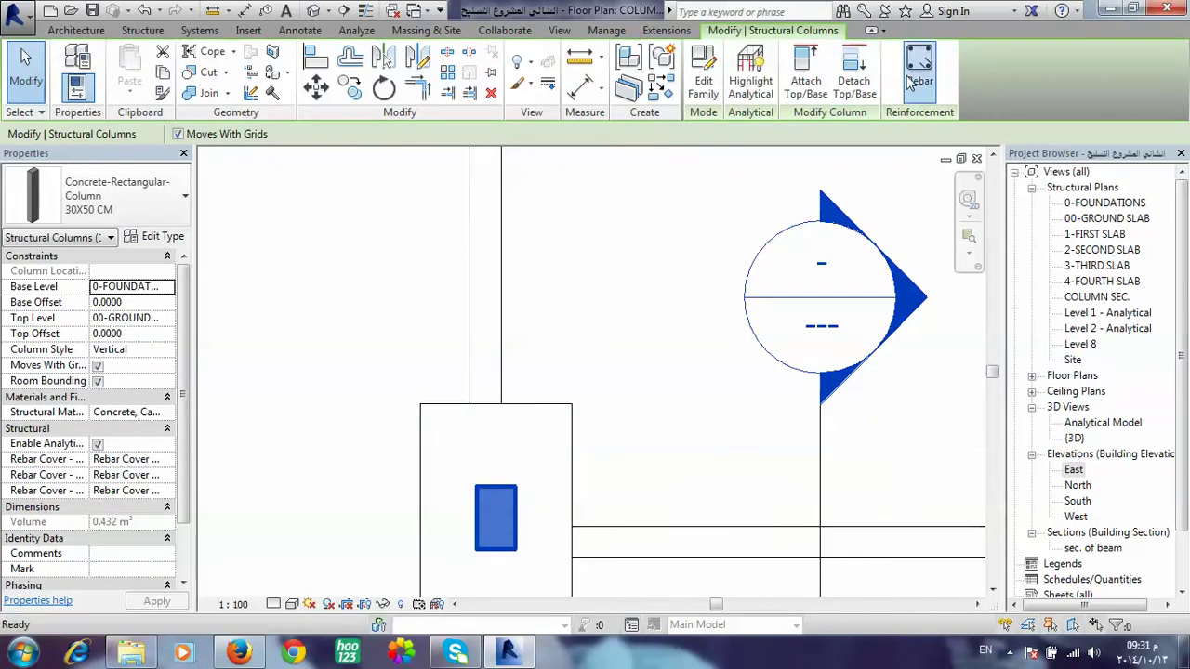
drag(993, 264, 992, 181)
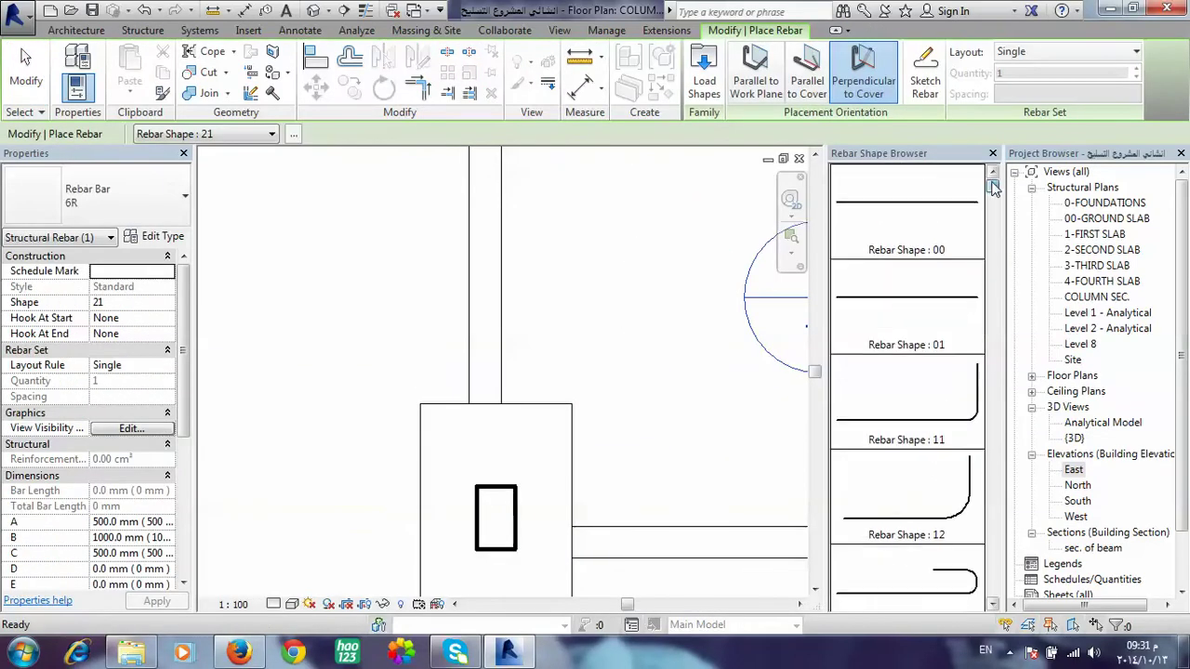
click(743, 96)
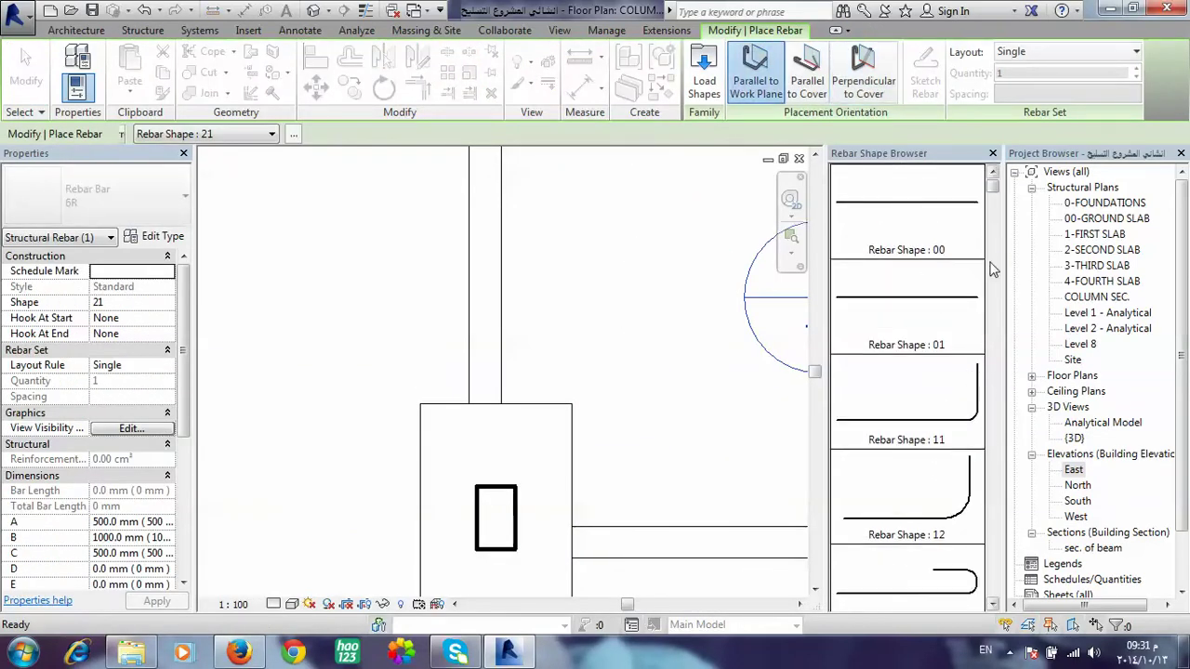
drag(995, 190, 994, 547)
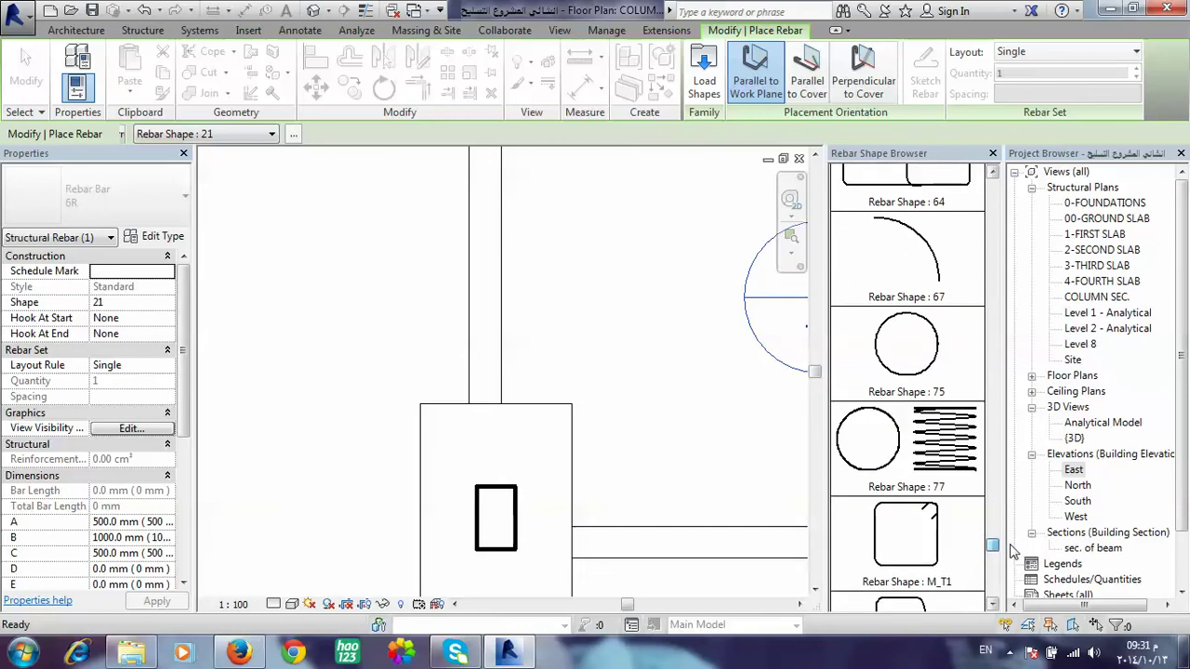
click(929, 544)
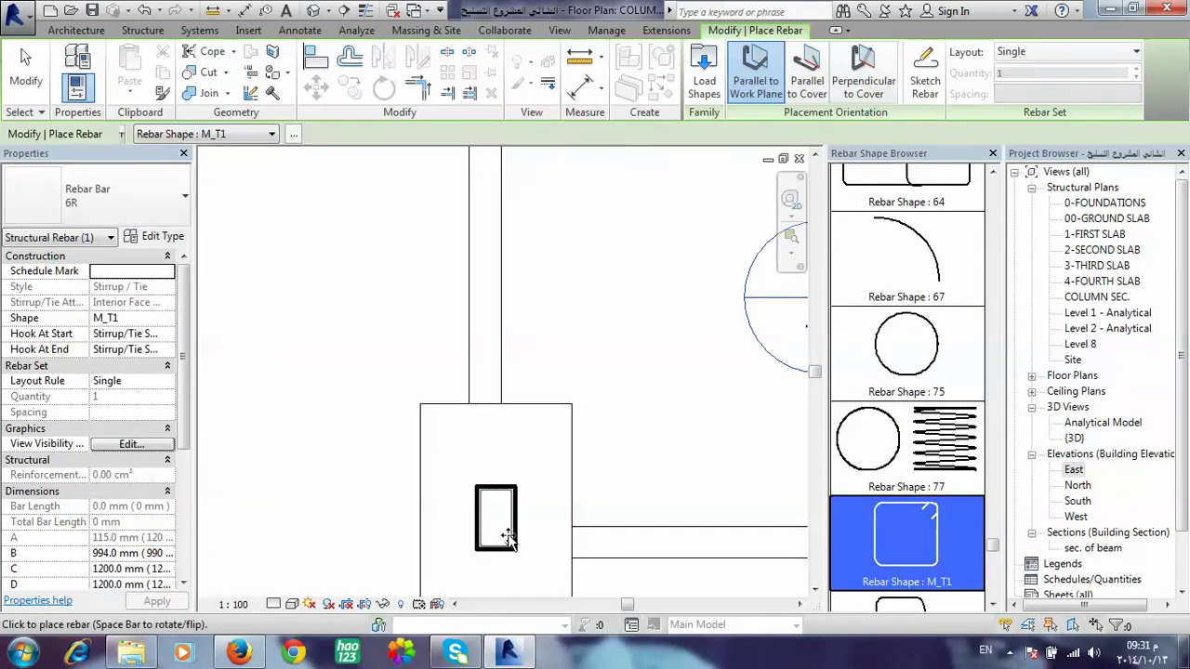
scroll(506, 537, up, 5)
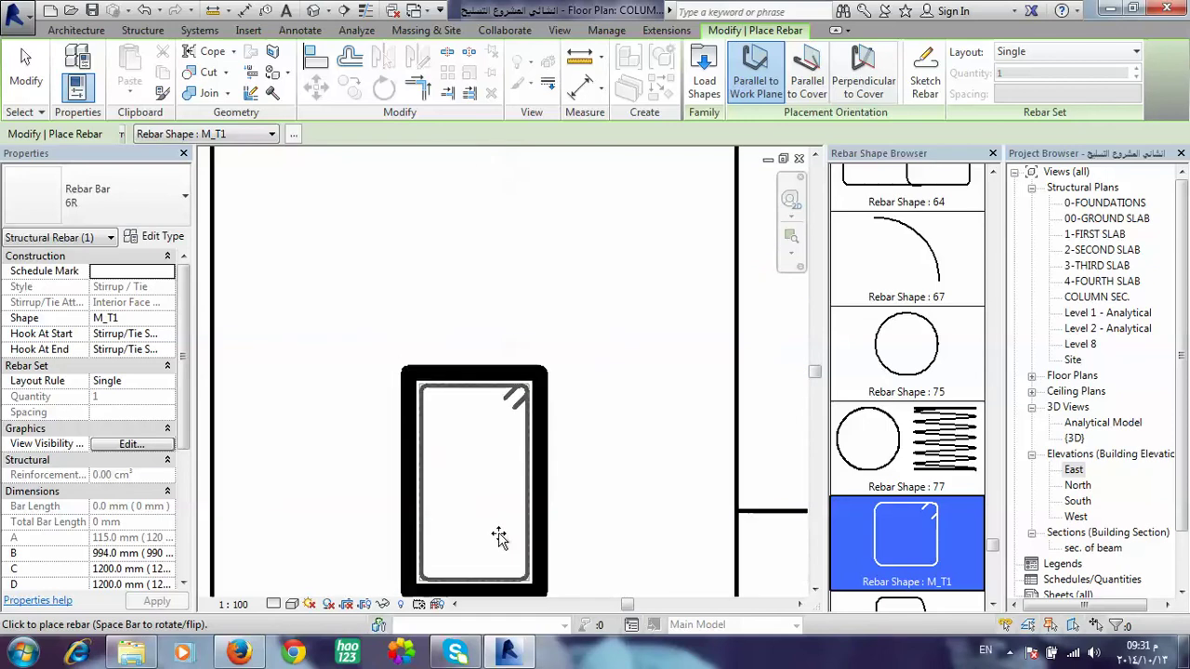
middle_drag(496, 536, 593, 448)
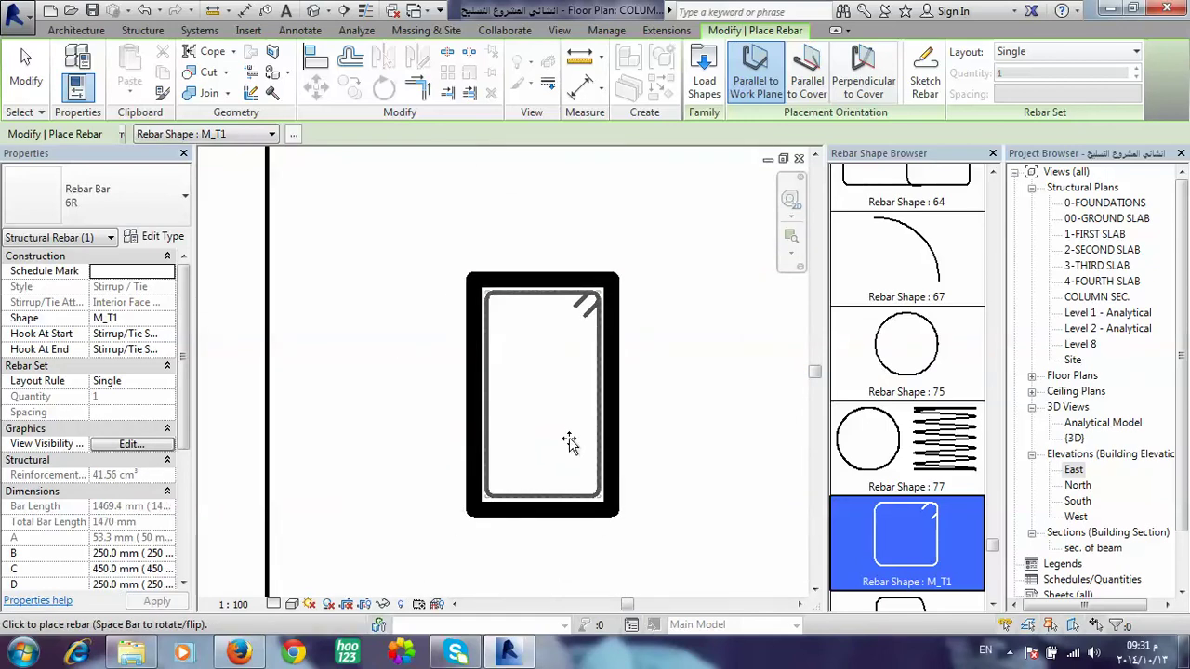
click(568, 442)
Finish rebar placement, then inspect the column and the footing beneath it.
key(Escape)
key(Escape)
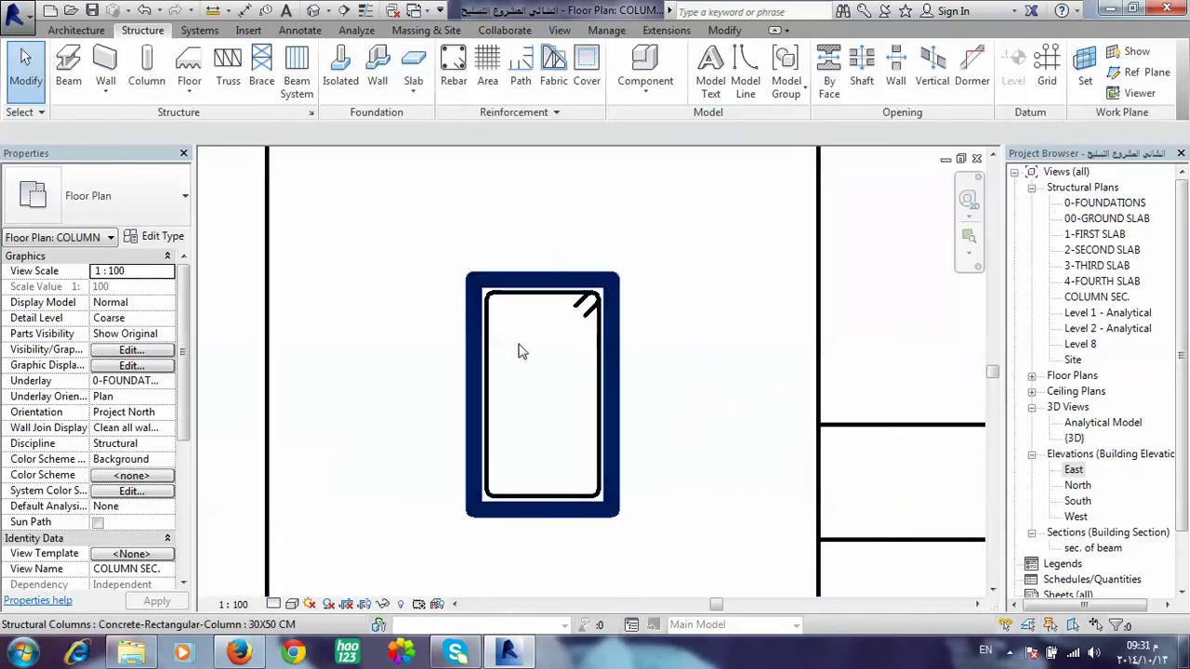
click(586, 311)
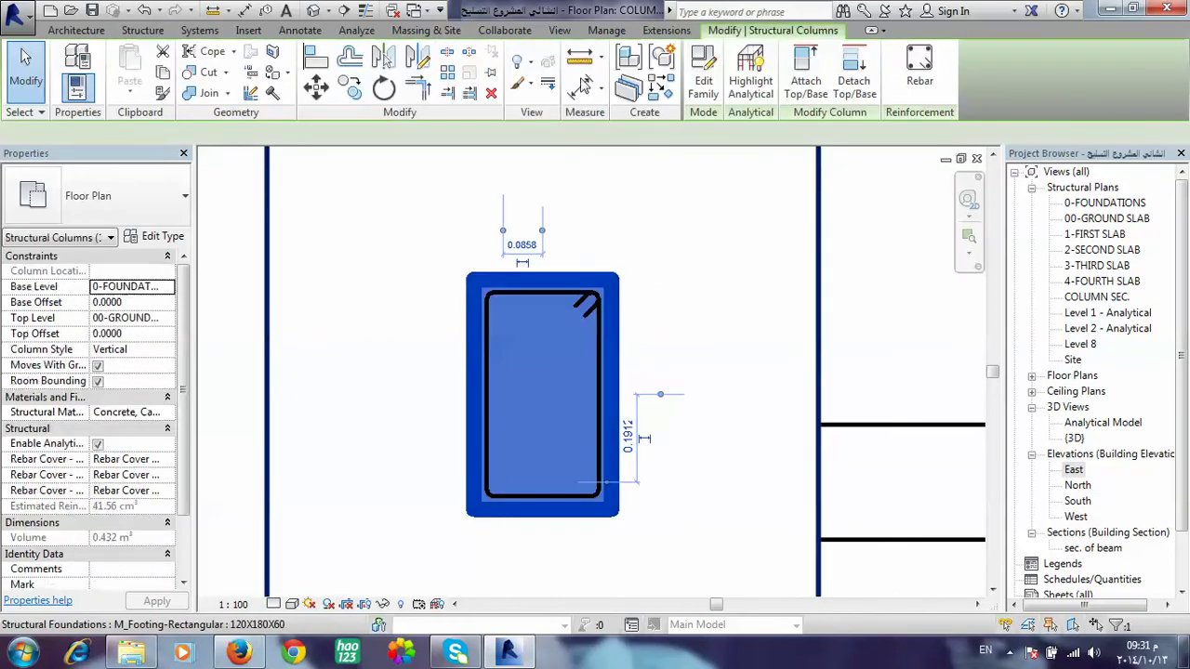
click(739, 288)
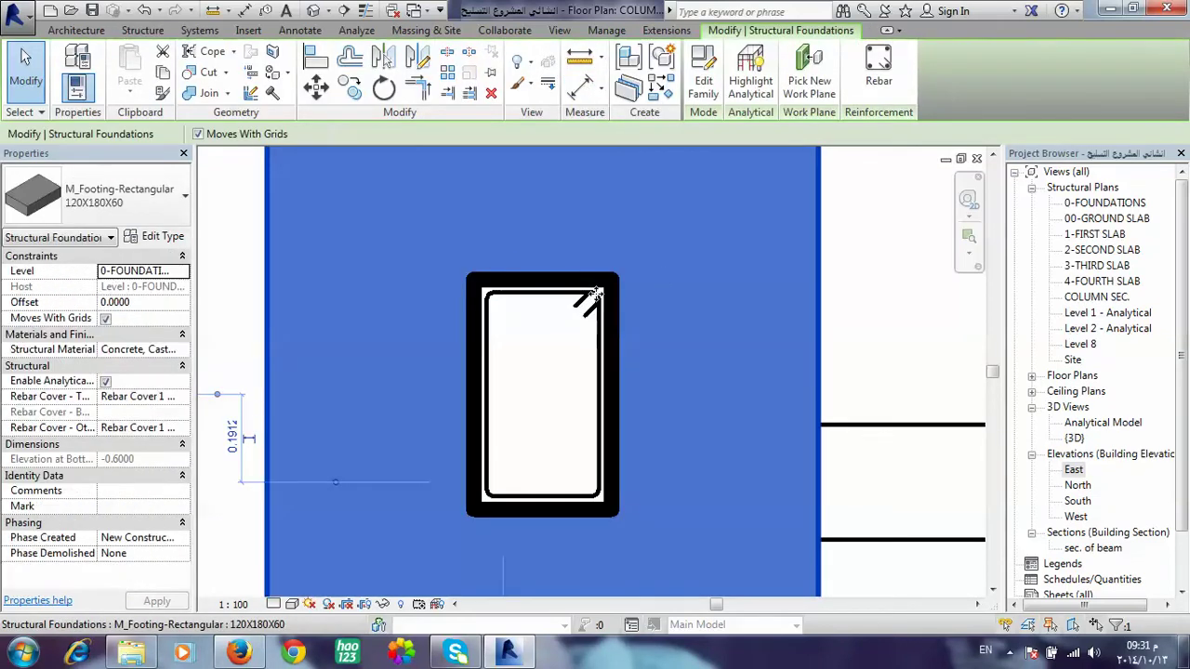
key(Escape)
Duplicate a rebar cover setting, rename it COLUMN COVER, and begin editing its 0.025 value.
click(587, 70)
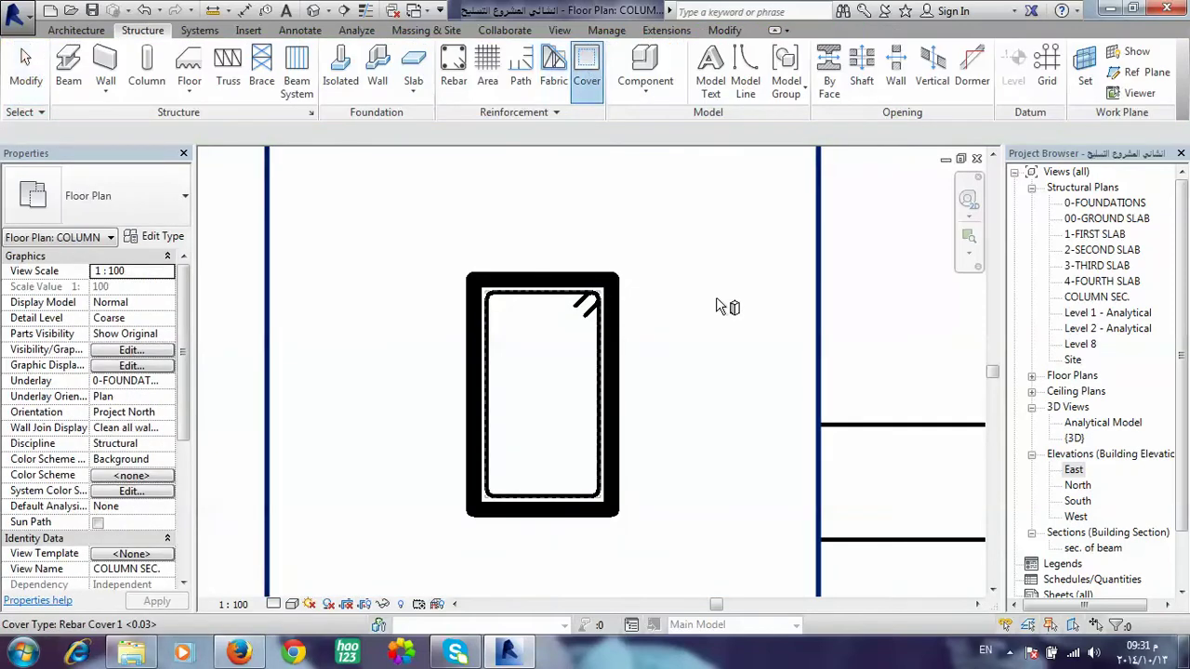
click(428, 134)
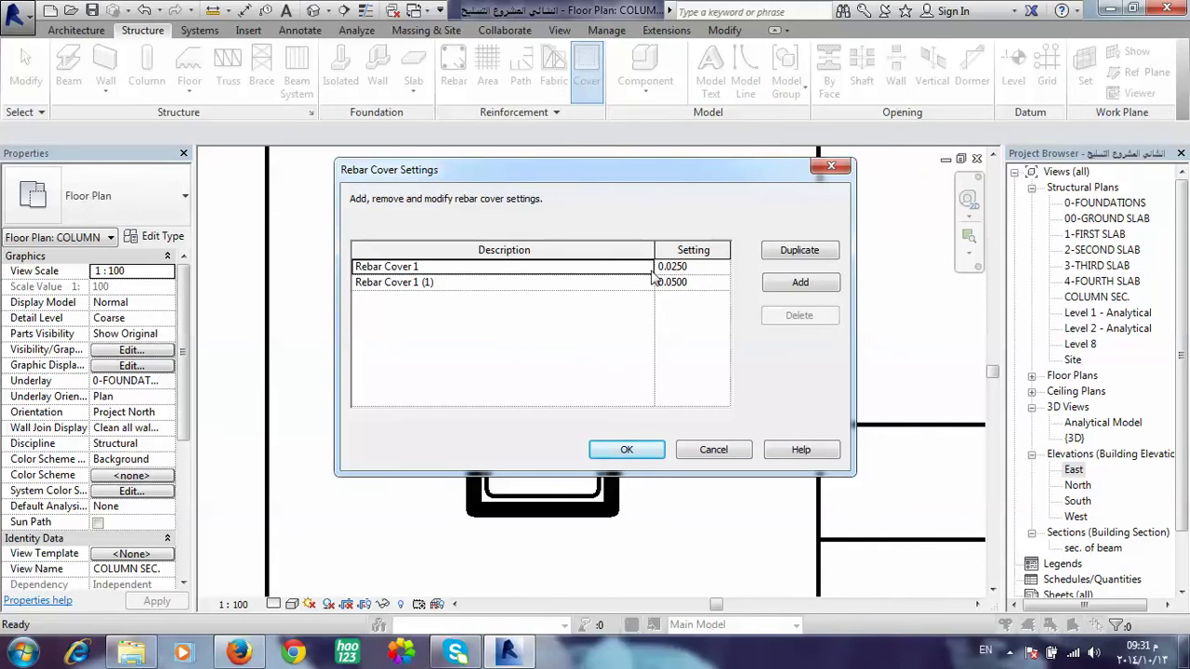
click(799, 251)
click(453, 297)
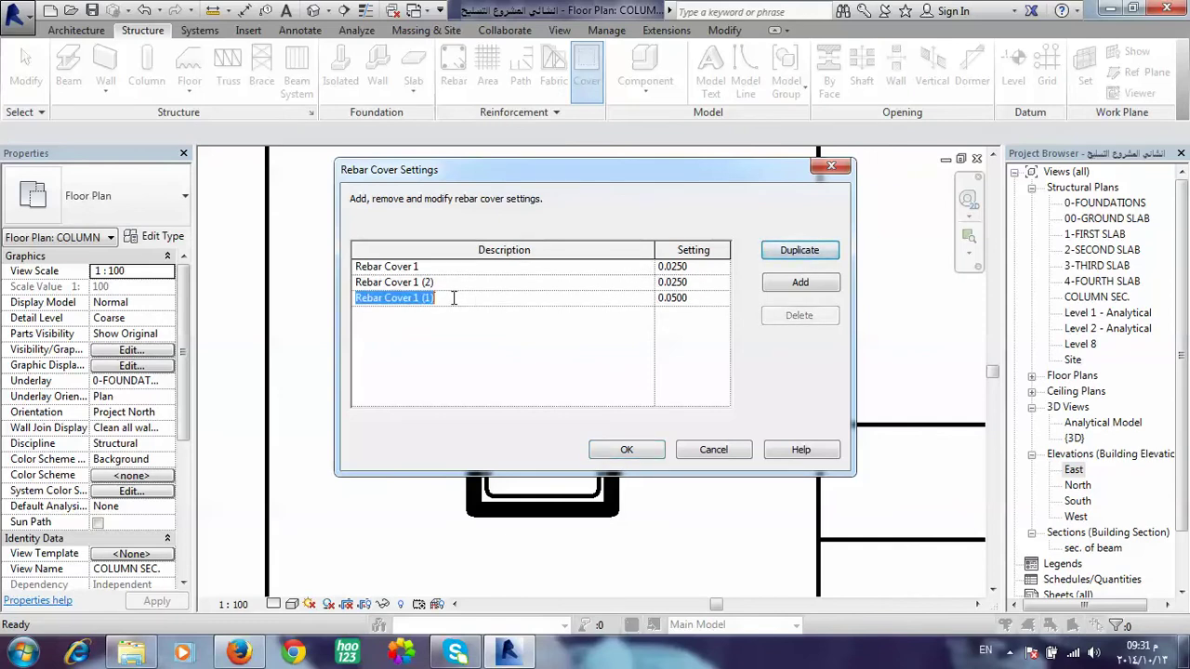
text(COLUMN COVER)
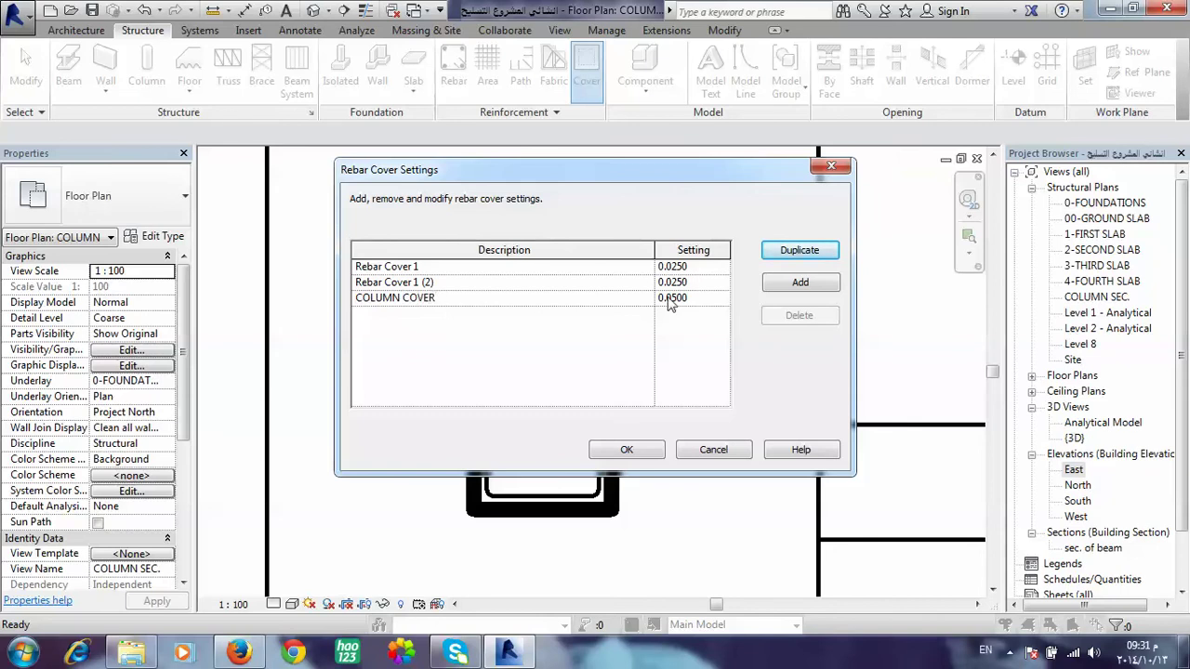
click(679, 298)
Confirm the cover settings and assign COLUMN COVER to the 30X50 CM column.
click(659, 447)
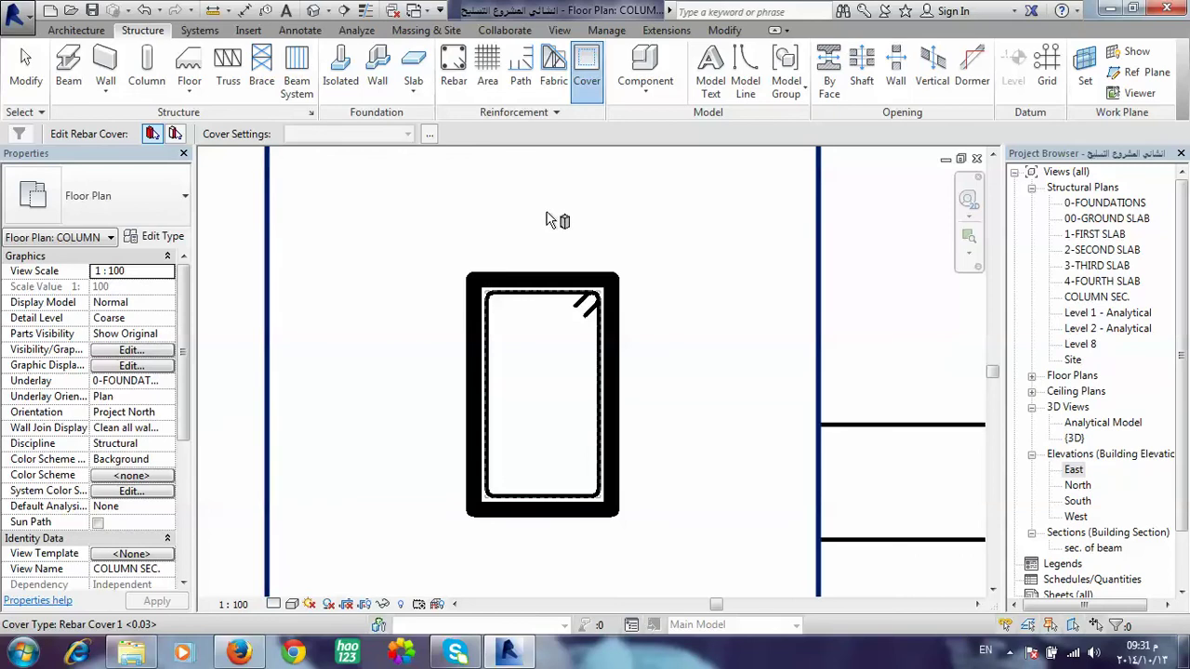
click(152, 135)
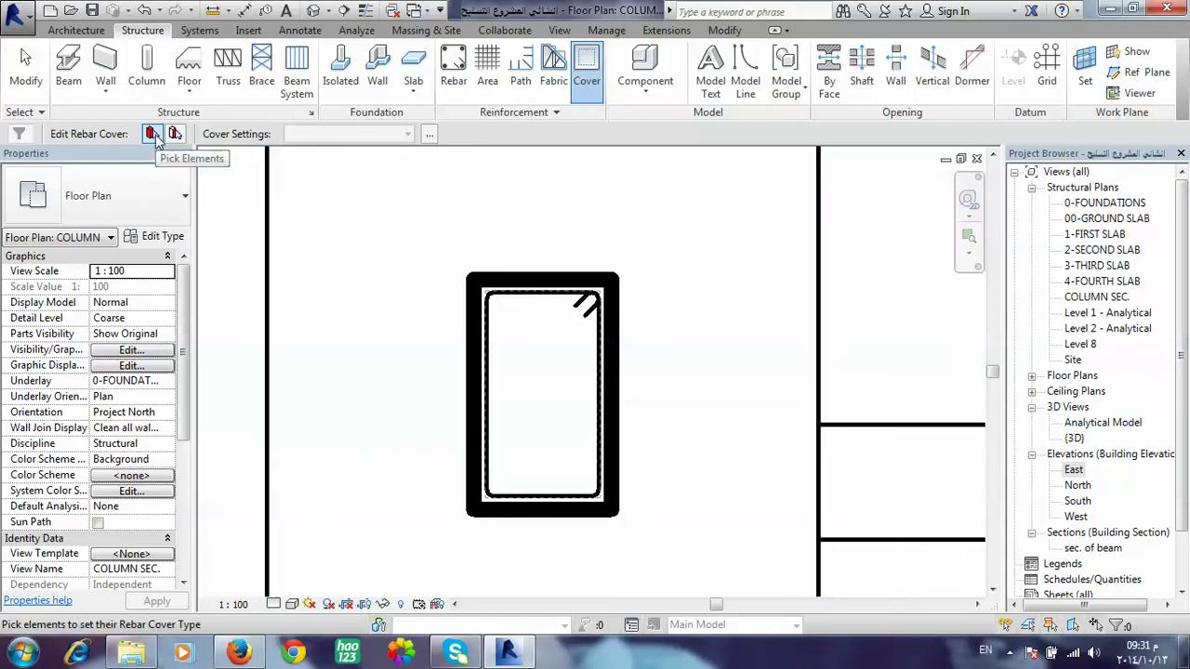
click(537, 277)
click(345, 135)
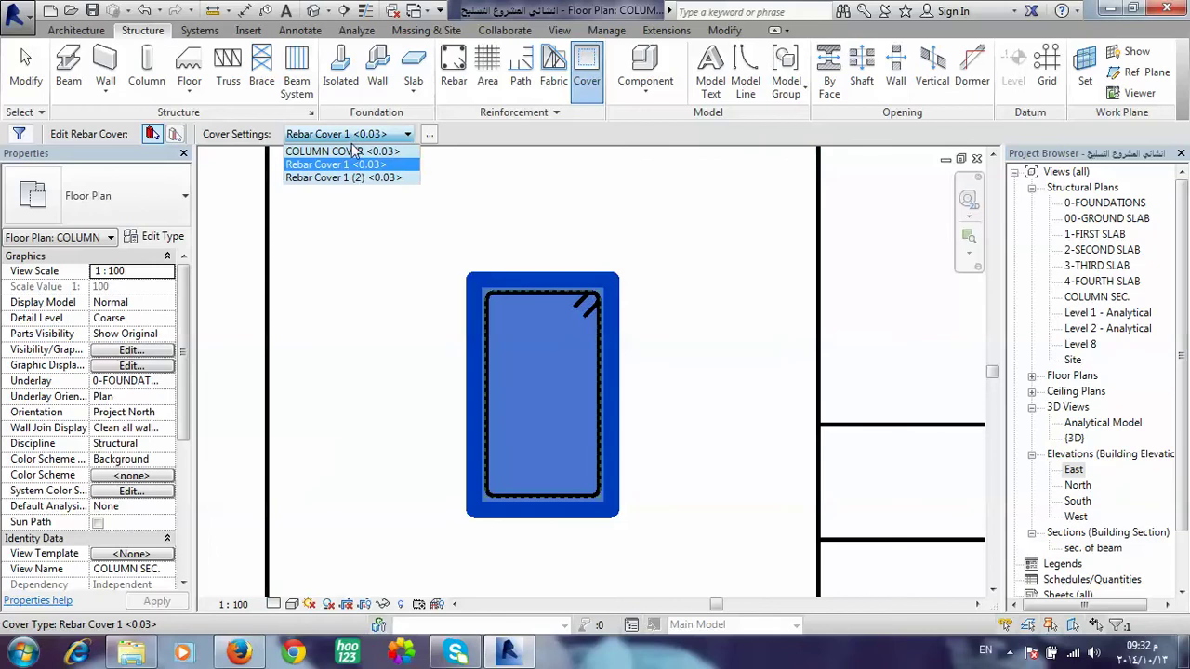
click(346, 151)
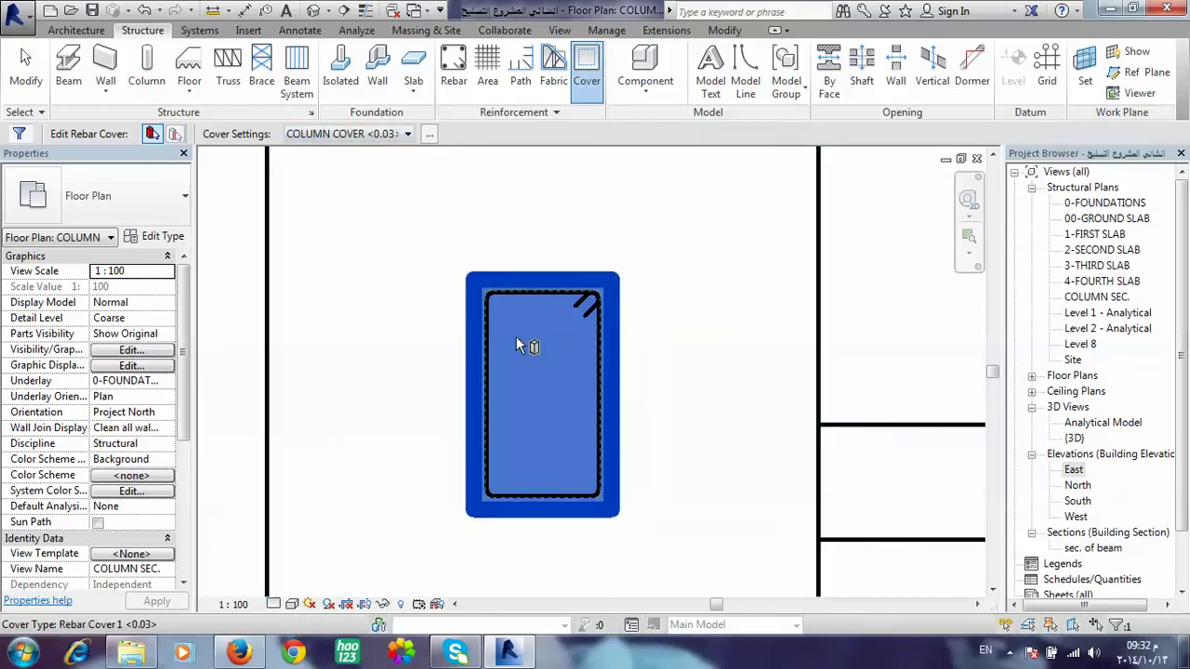
key(Escape)
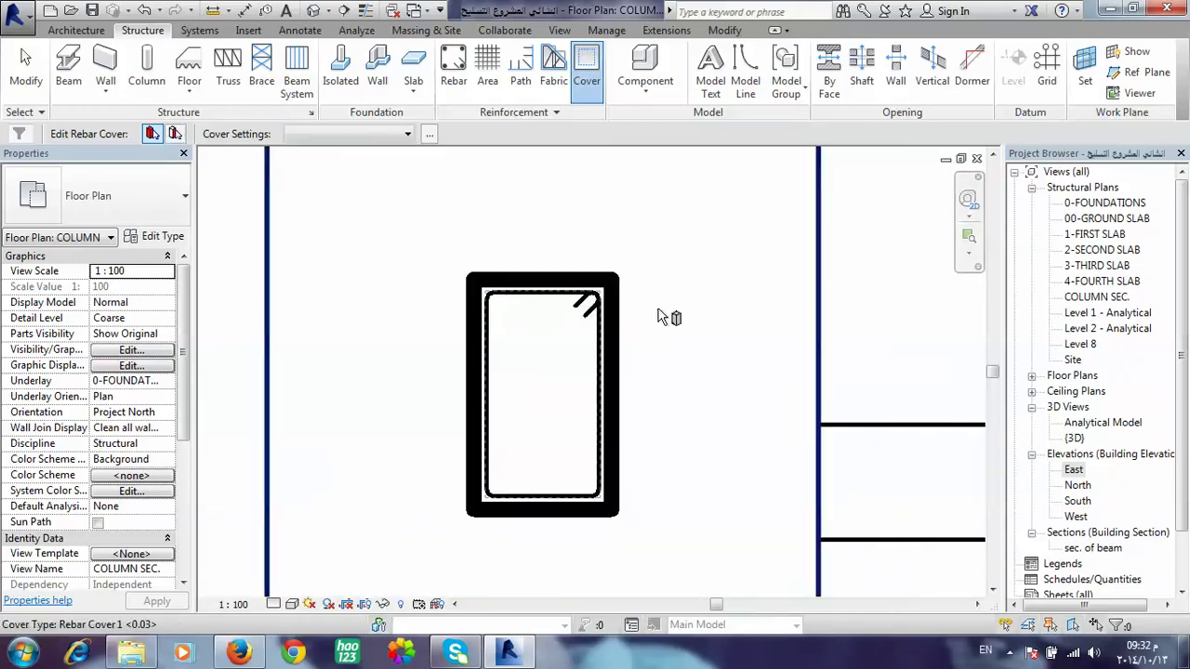
click(26, 67)
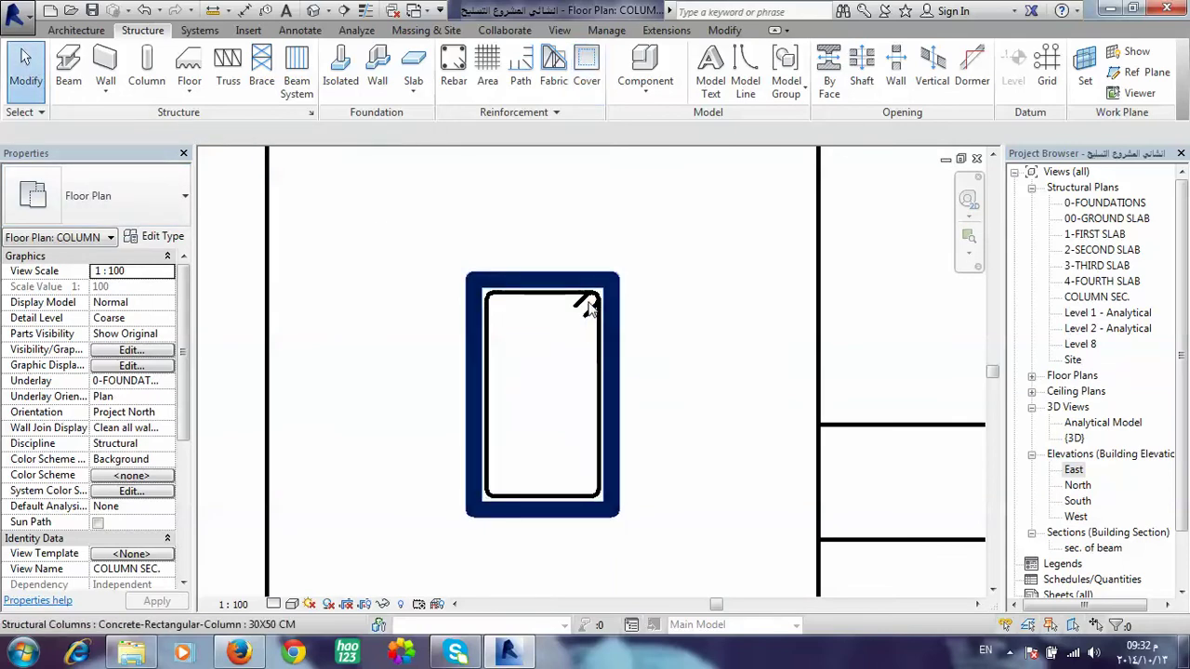
Set the M_T1 stirrup to display unobscured in the {3D} view.
scroll(557, 333, up, 1)
scroll(584, 342, down, 1)
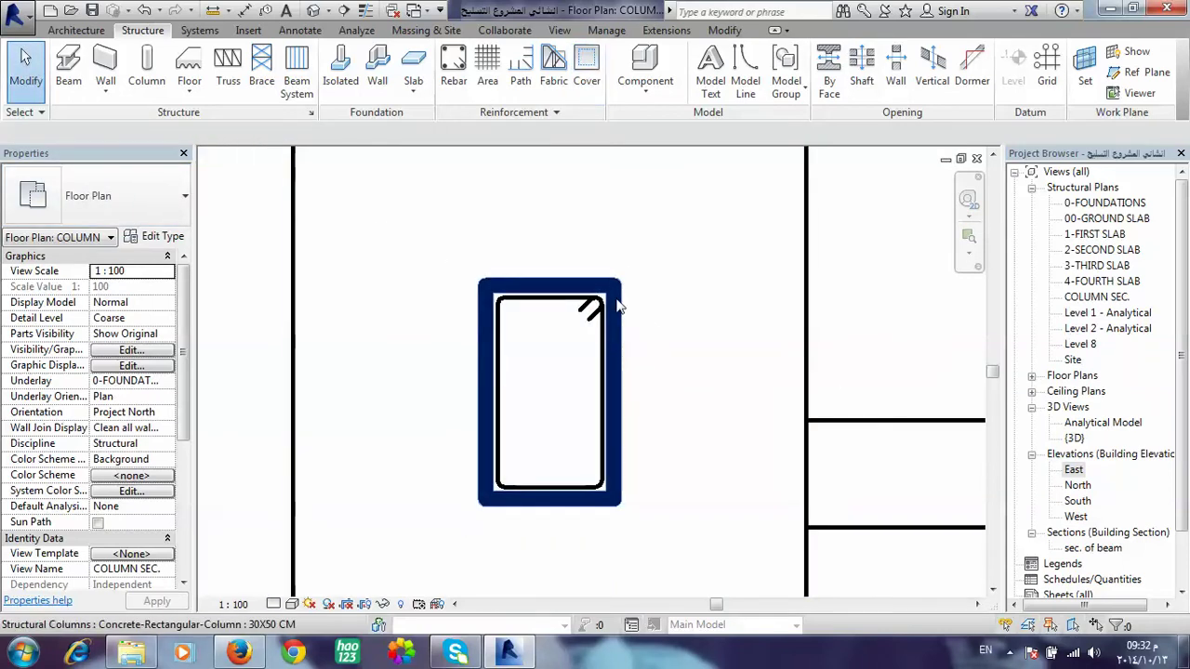
click(606, 333)
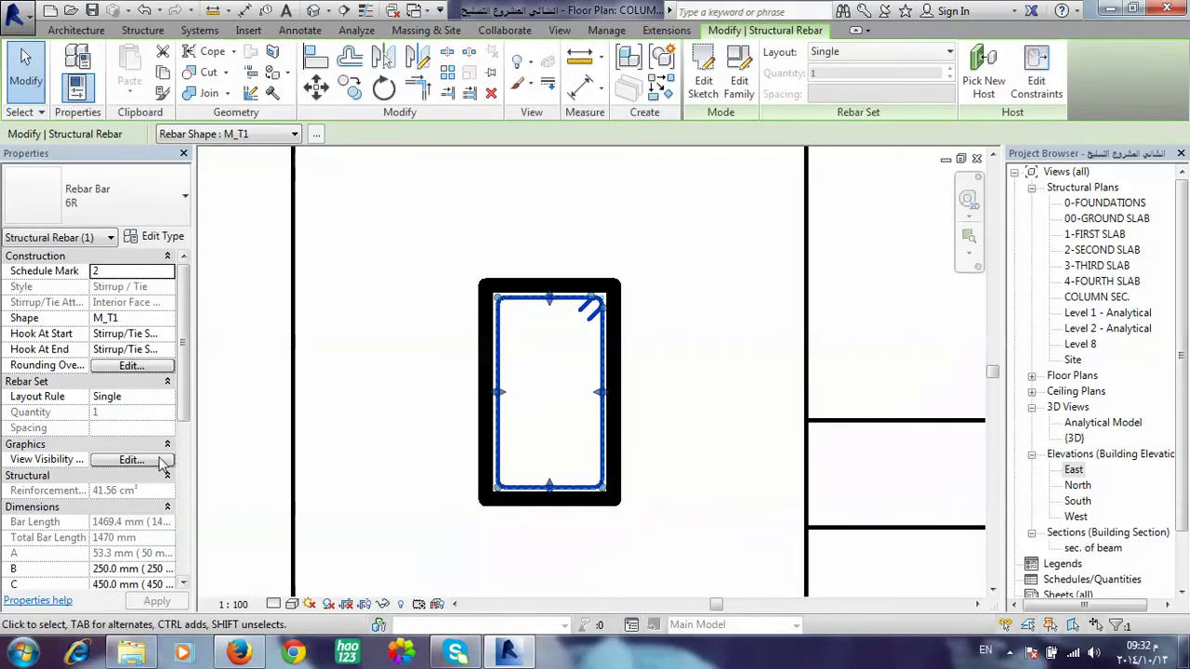
click(131, 459)
click(633, 255)
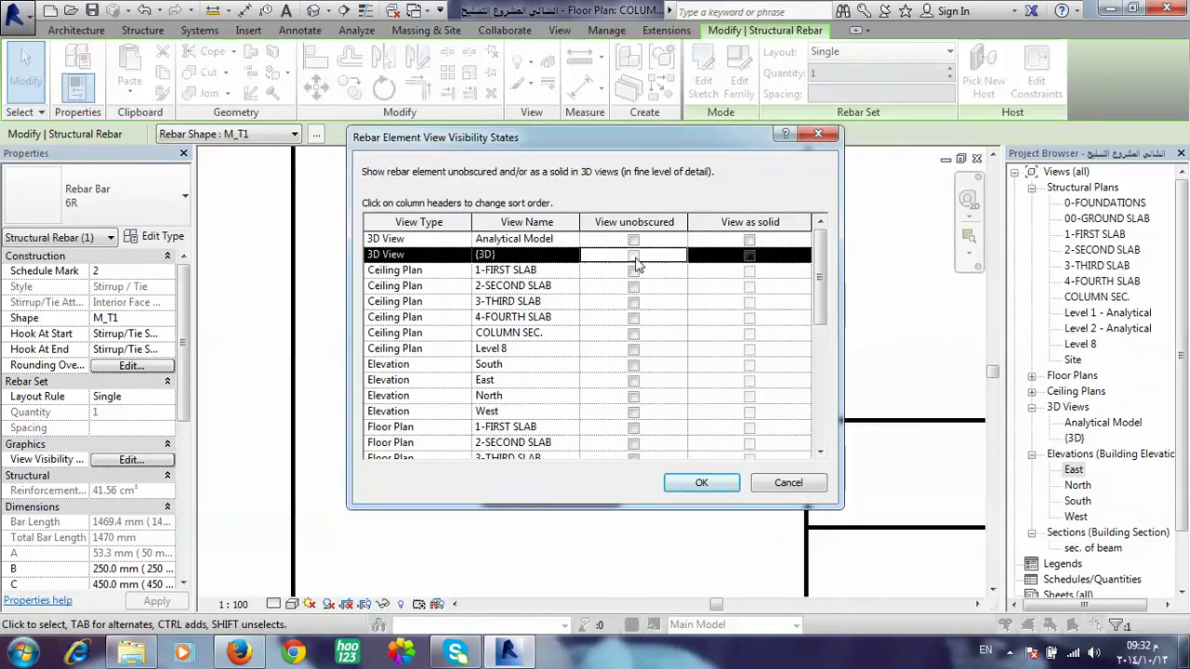
click(701, 483)
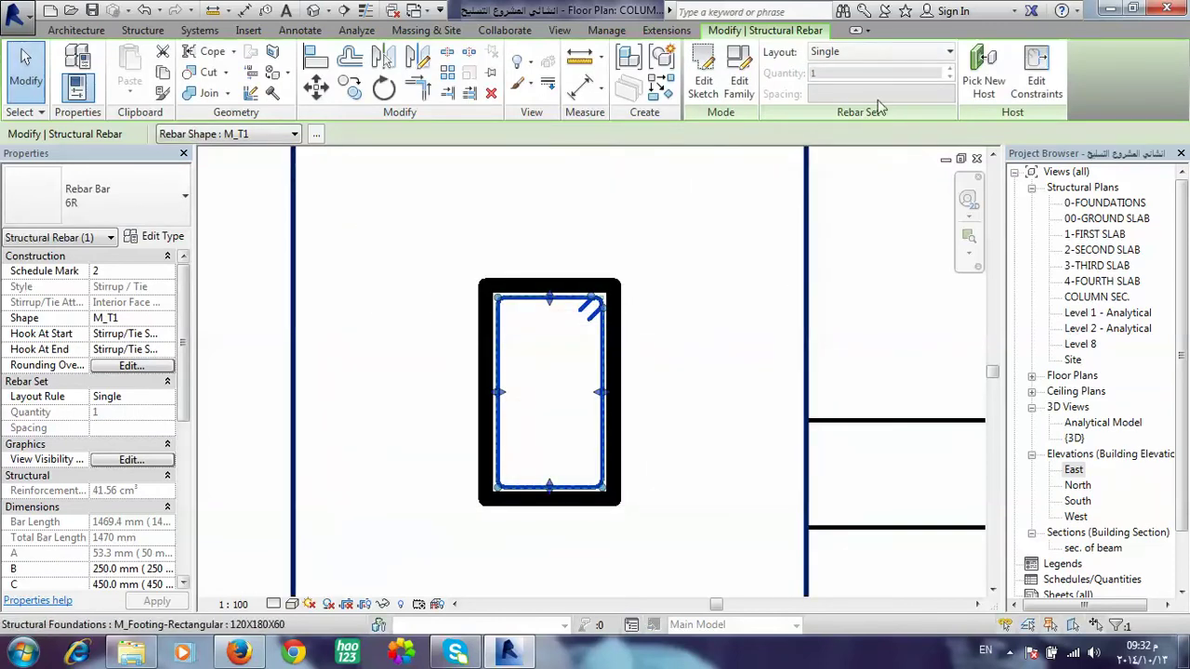
Lay the stirrup out by Maximum Spacing at 0.2, redoing it once, to get 16 ties.
click(897, 53)
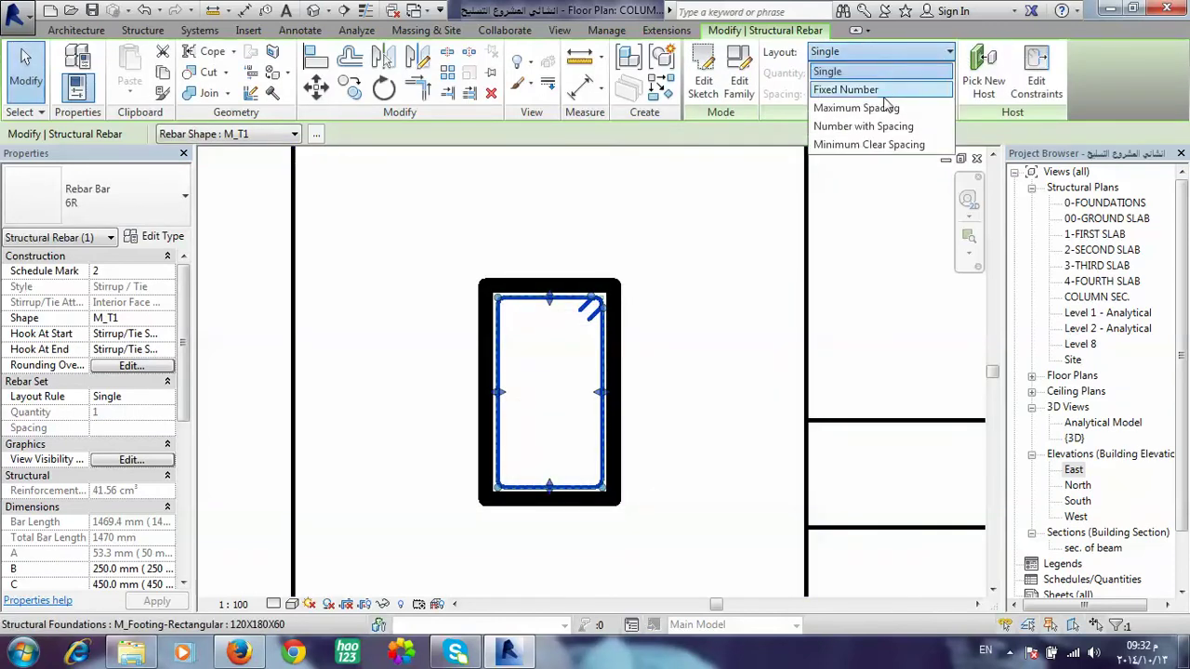
click(886, 109)
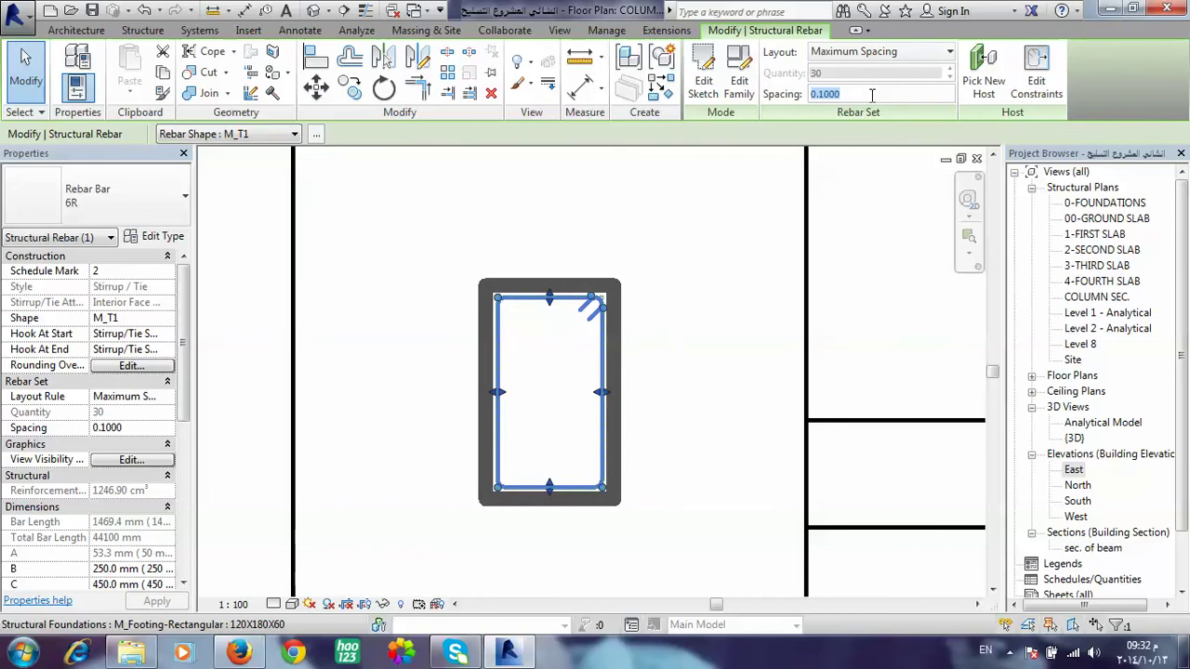
text(0.2)
key(Return)
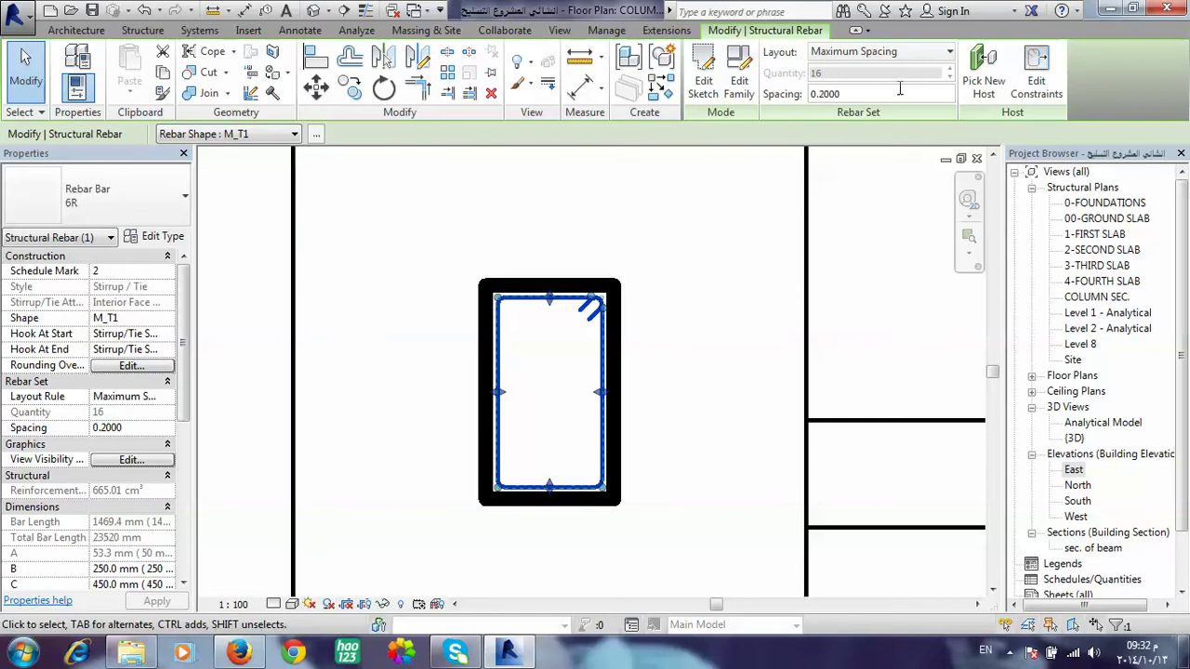
click(910, 53)
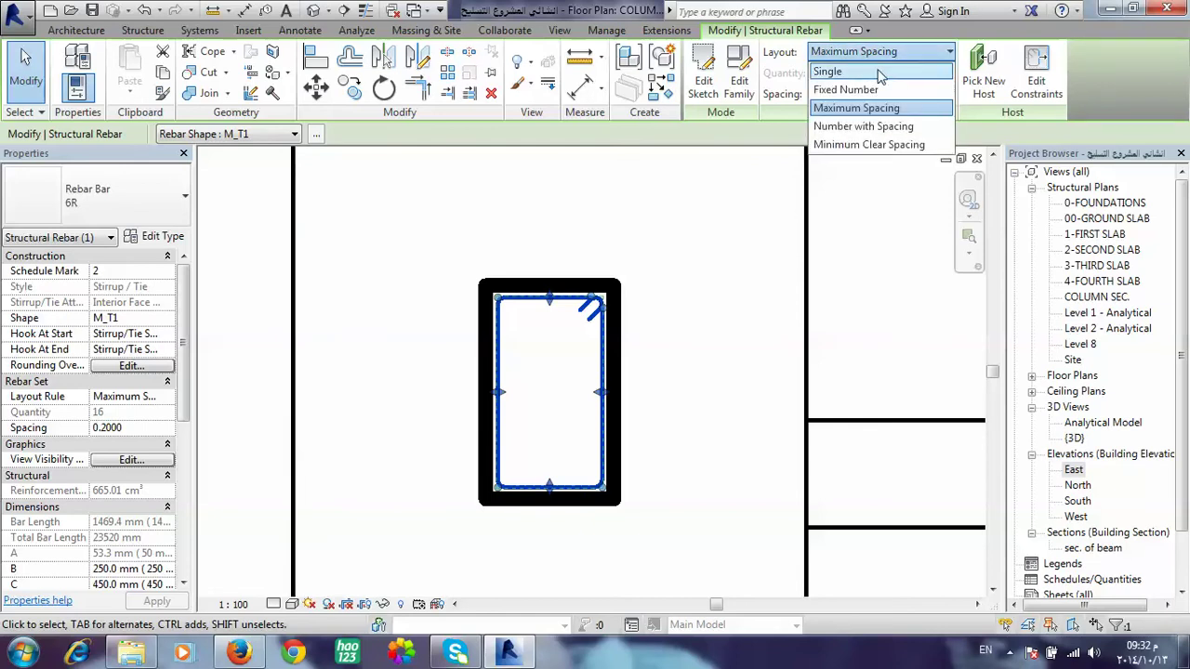
click(878, 73)
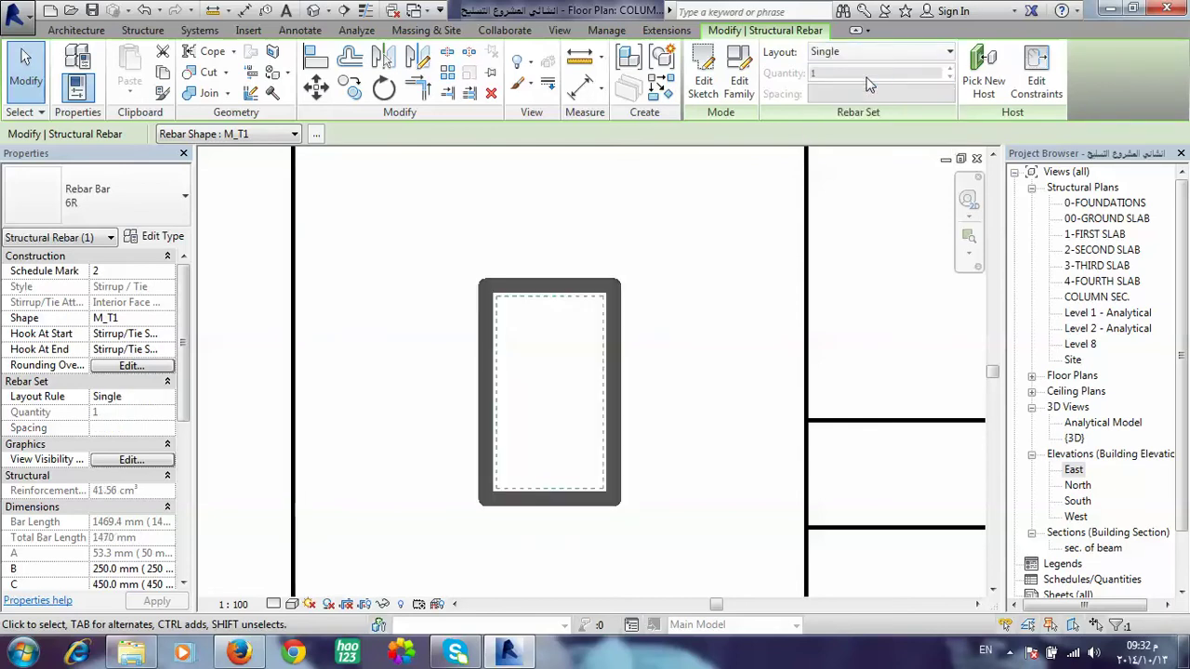
click(869, 52)
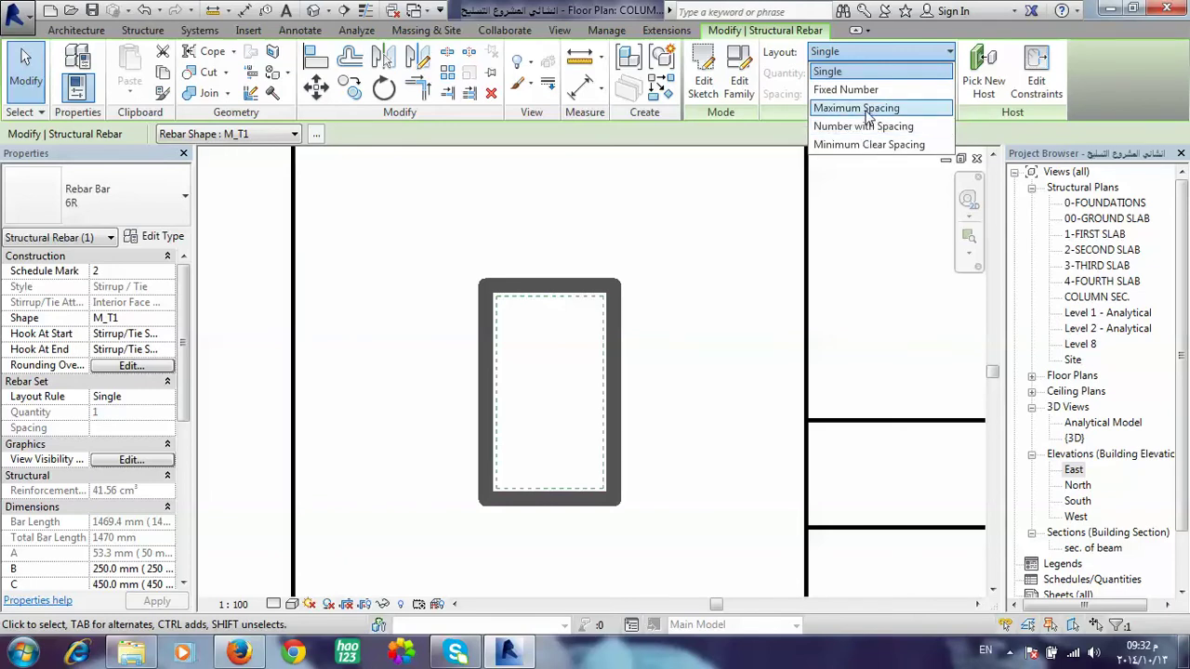
click(864, 109)
double_click(855, 93)
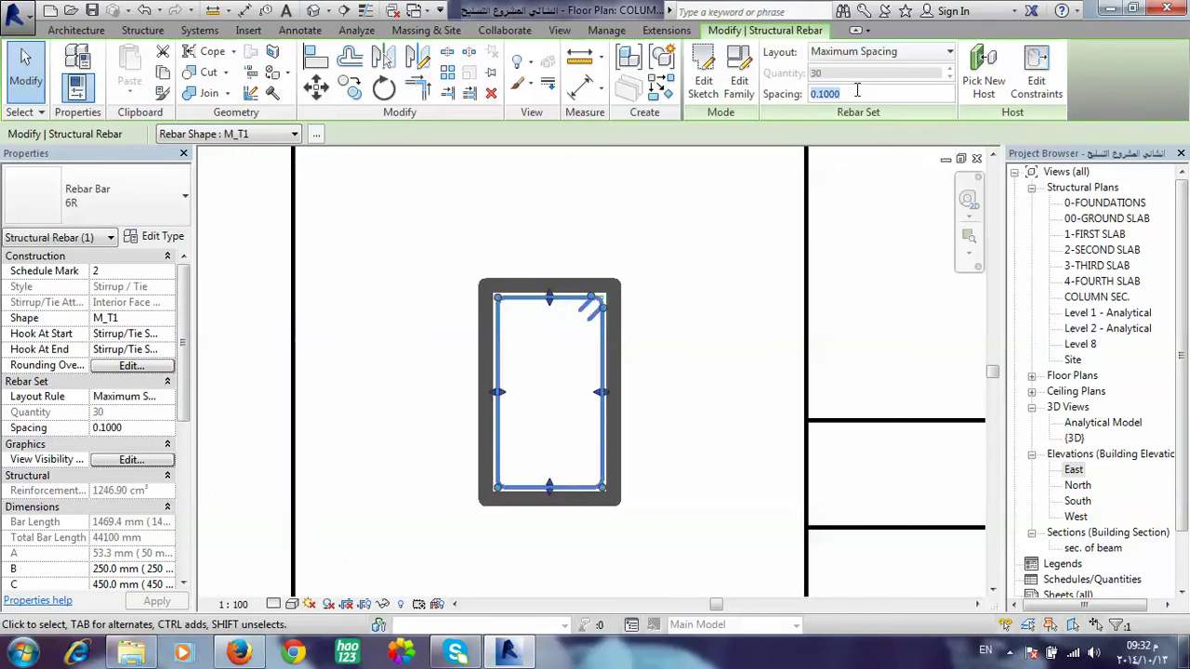
text(0.2)
key(Return)
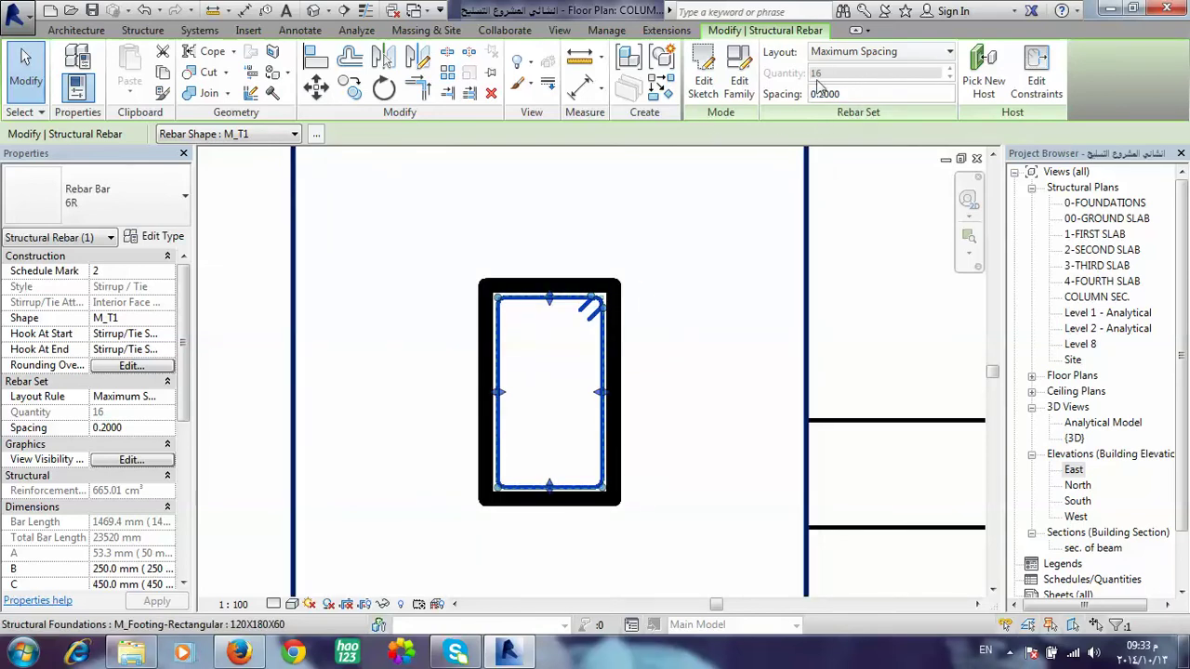
Check the stirrup set in {3D}, then go back to the COLUMN SEC. plan and select the column.
click(313, 11)
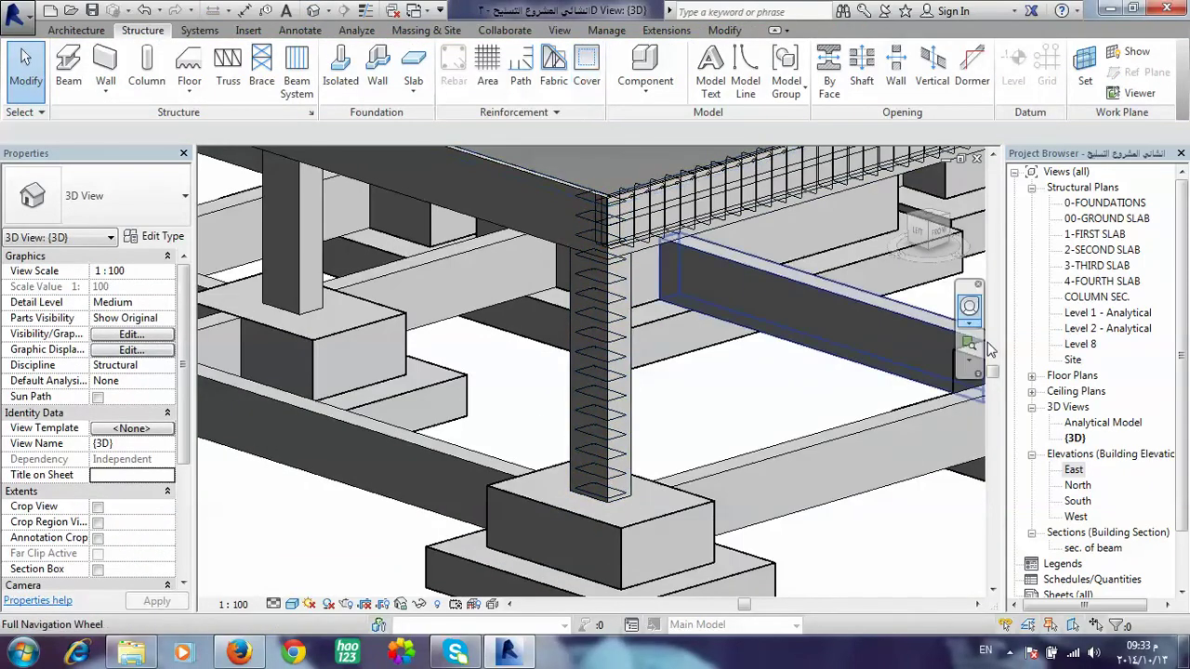
double_click(1097, 296)
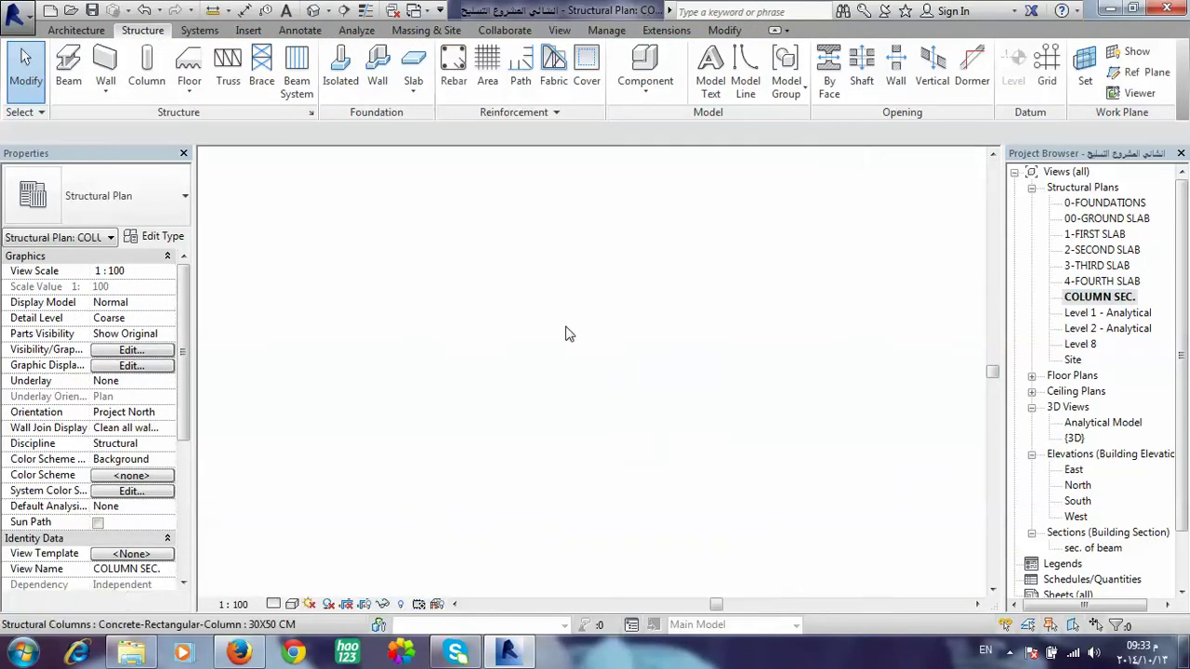
scroll(572, 353, up, 2)
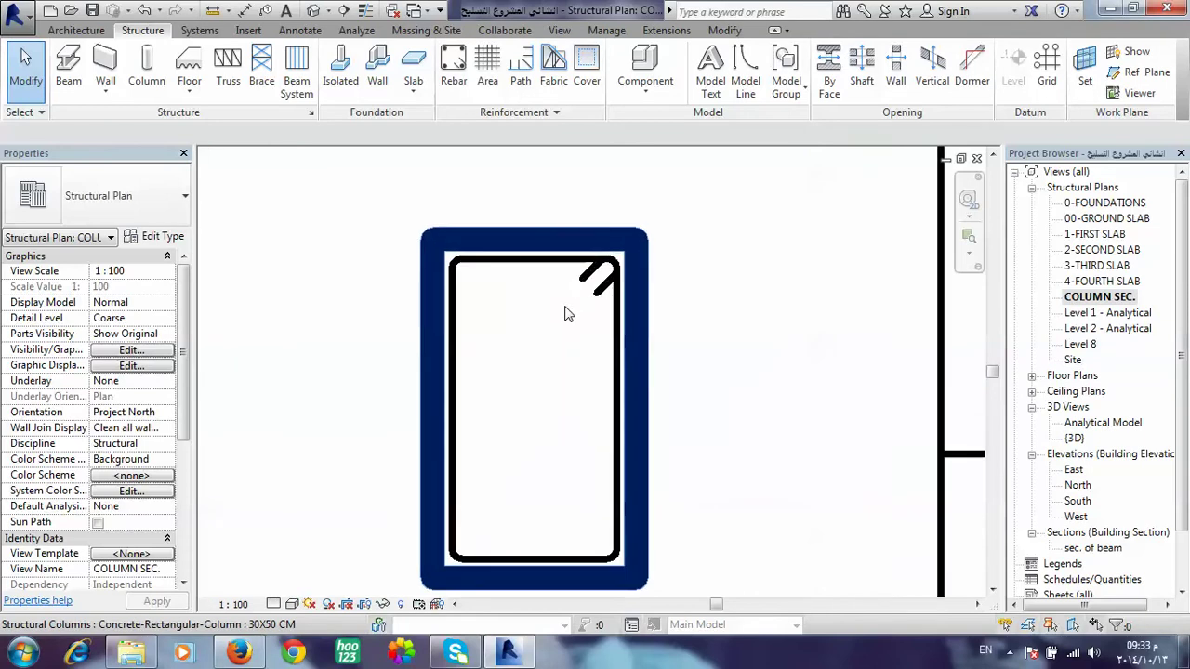
click(578, 232)
Place a straight shape 00 bar, perpendicular to cover, in the column's bottom-right corner.
click(919, 70)
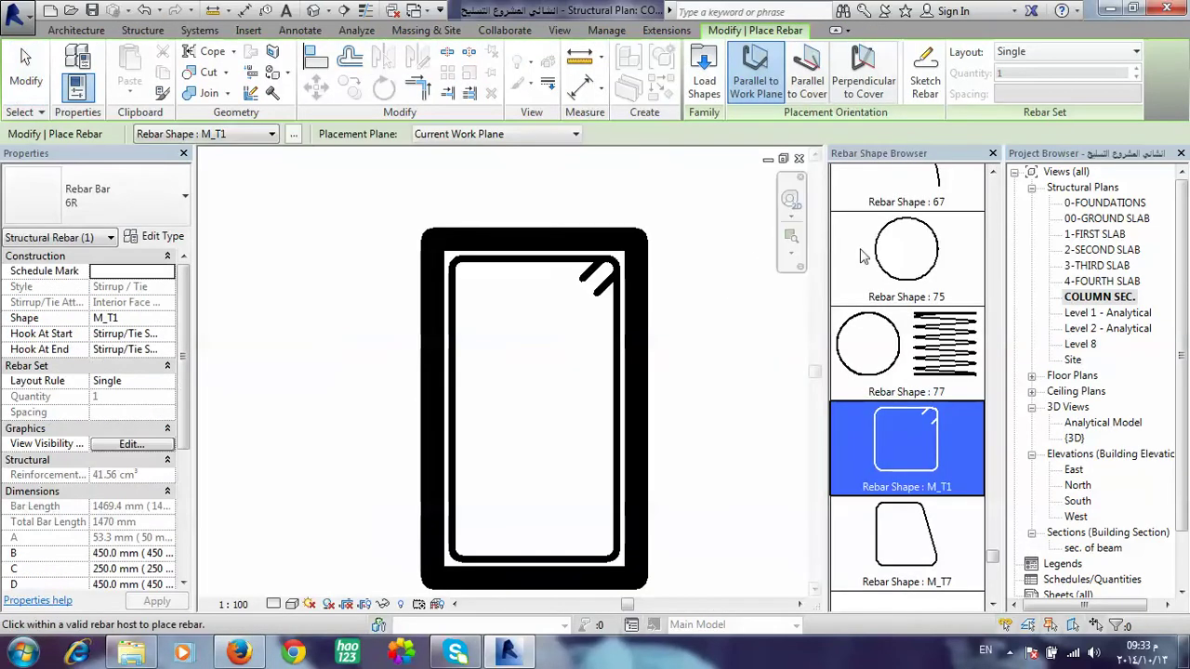
drag(991, 556, 992, 181)
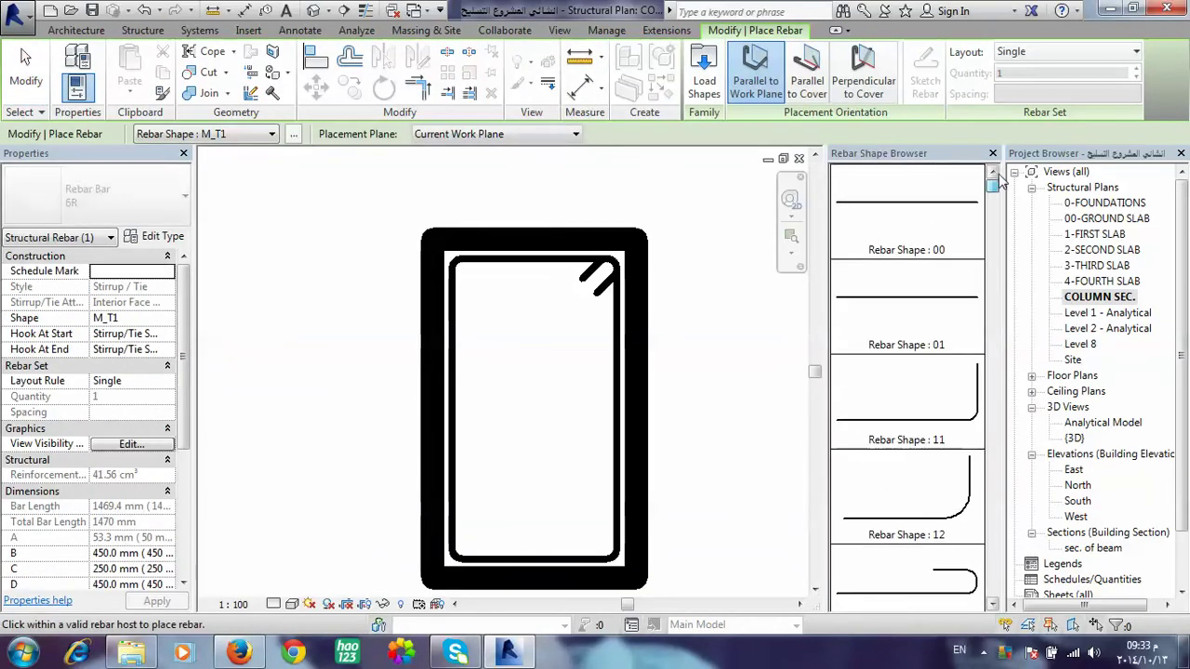
click(906, 211)
click(857, 91)
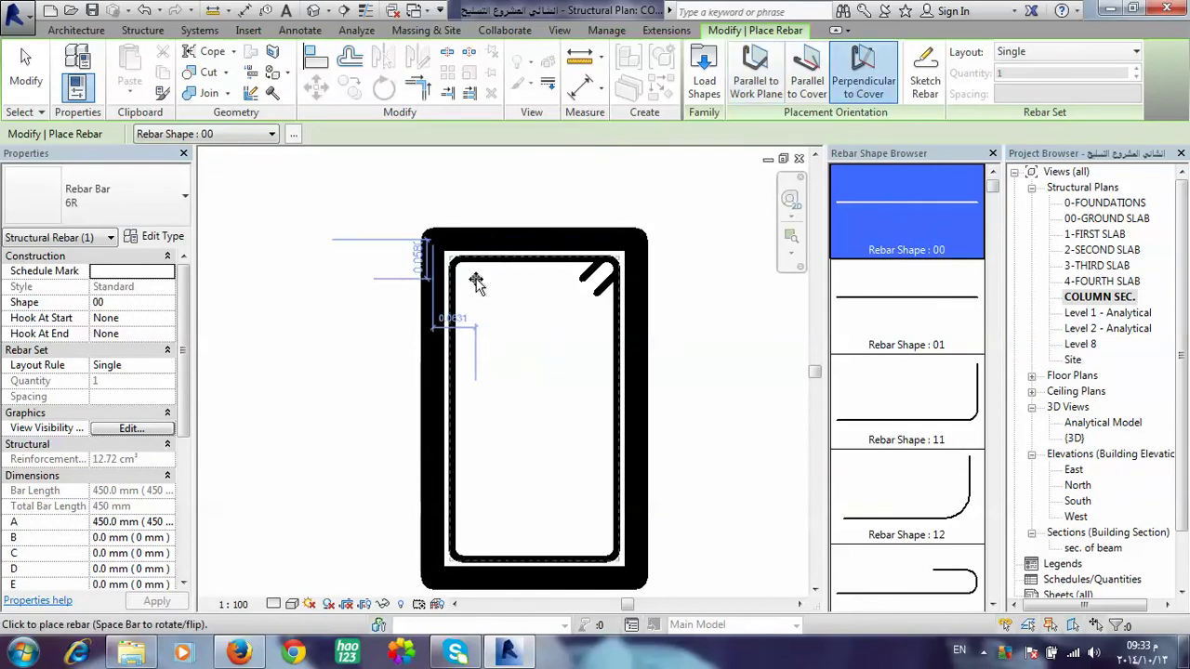
scroll(602, 550, up, 2)
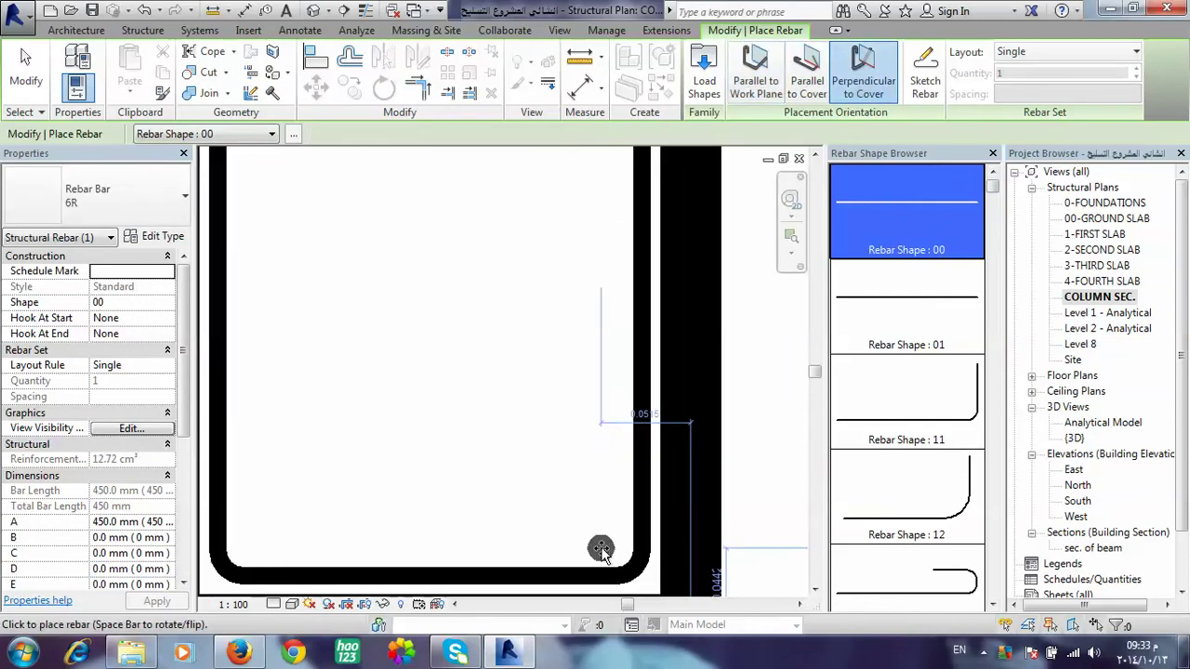
scroll(597, 545, up, 2)
scroll(611, 531, up, 2)
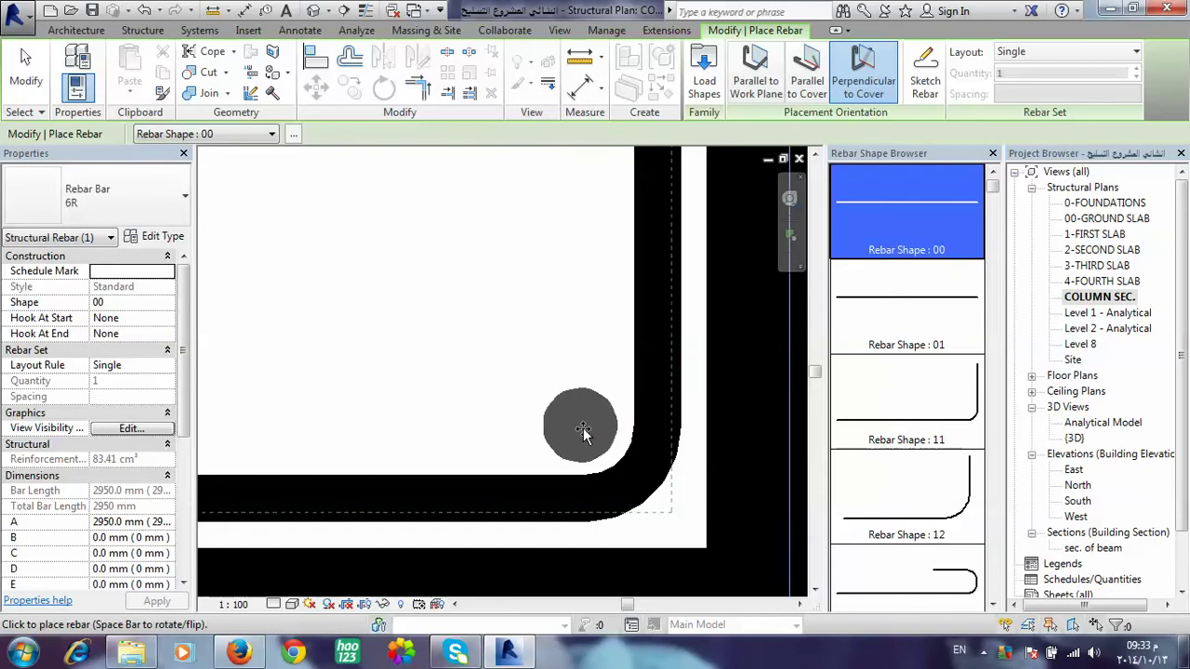
click(586, 427)
key(Escape)
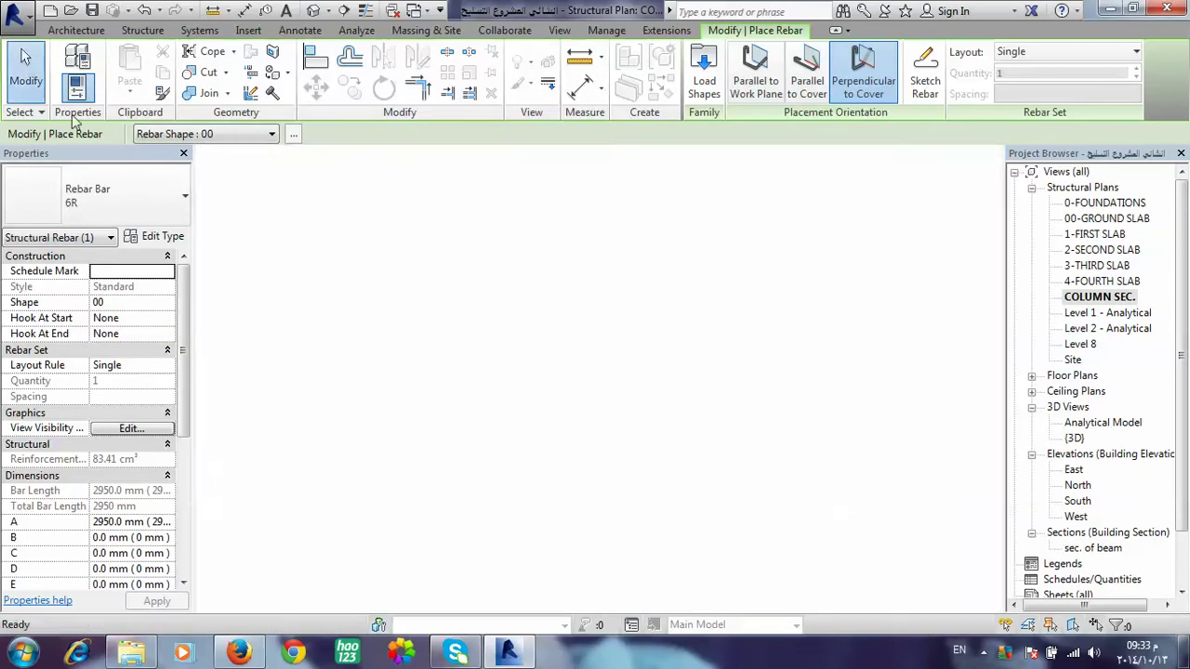
Inspect the column and the elements near the new bar, then clear the selection.
click(576, 387)
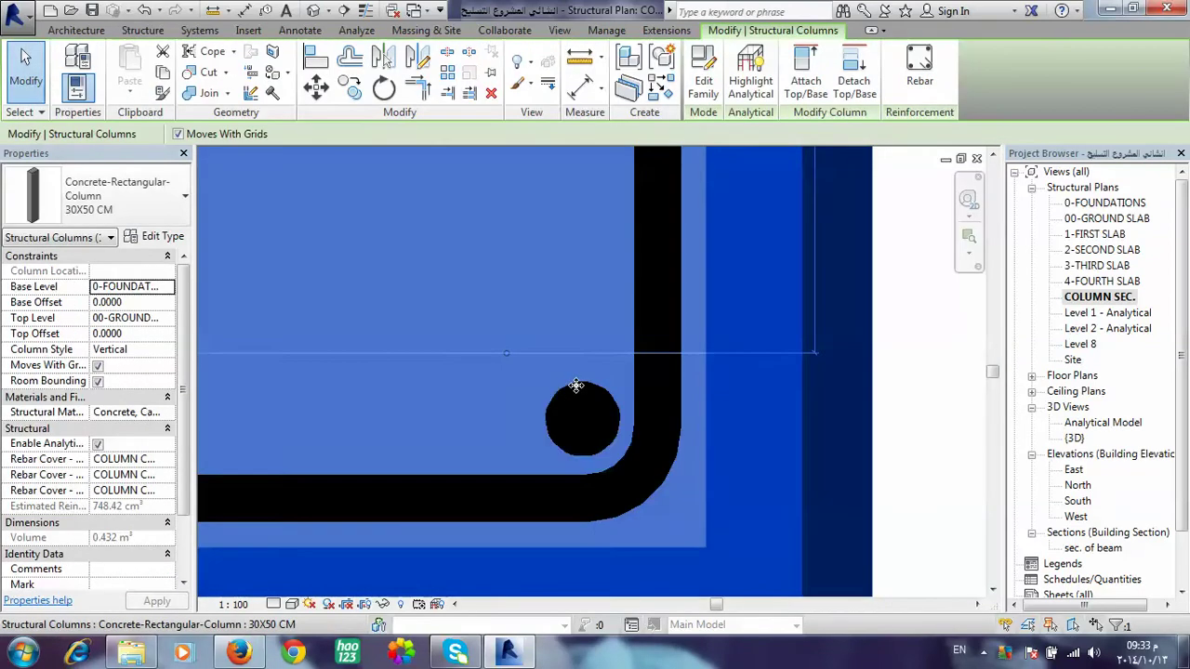
scroll(652, 371, down, 3)
click(627, 369)
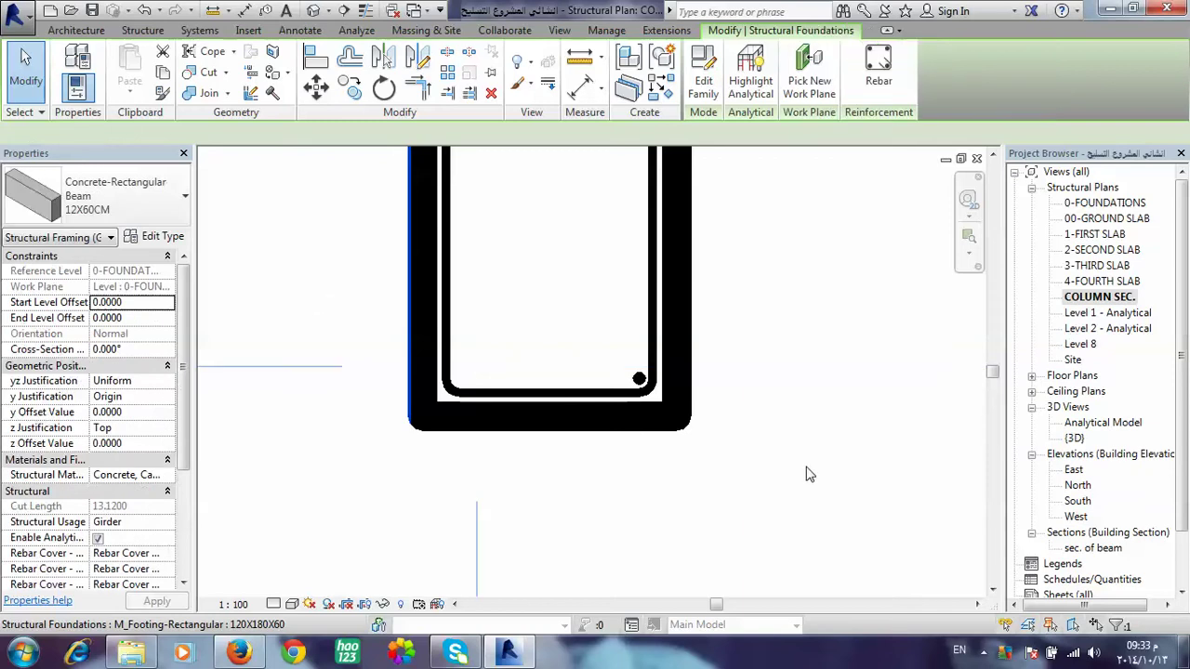
click(754, 451)
key(Escape)
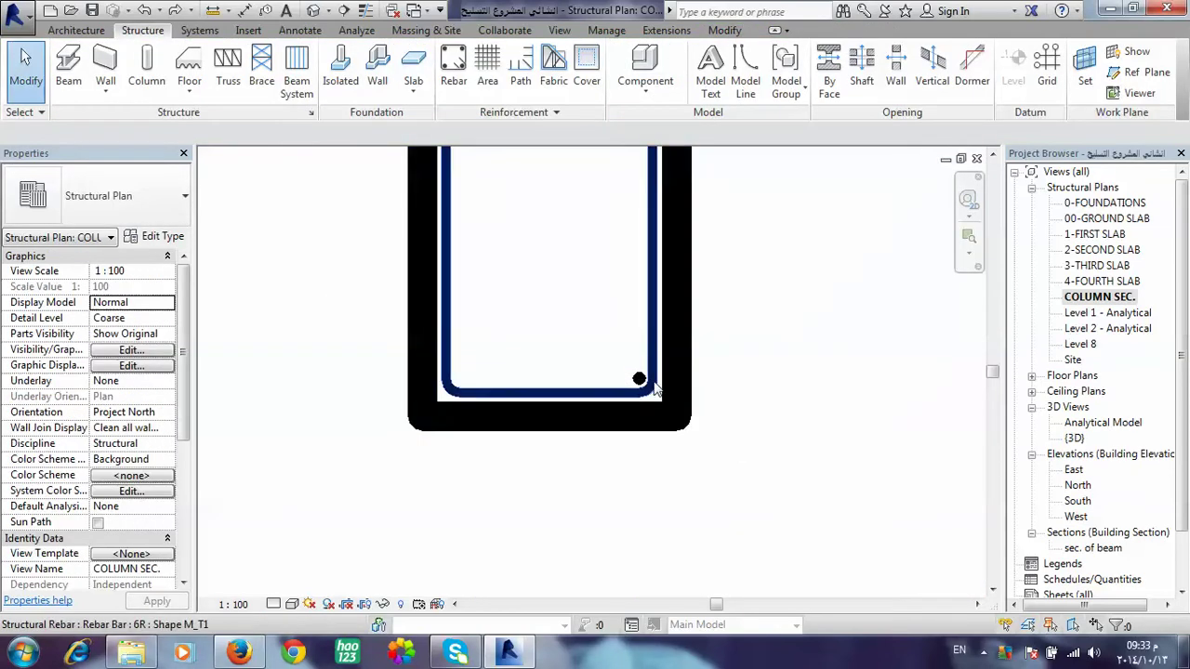
Change the new corner bar's type from 6R to Rebar Bar 16T.
click(653, 389)
click(185, 195)
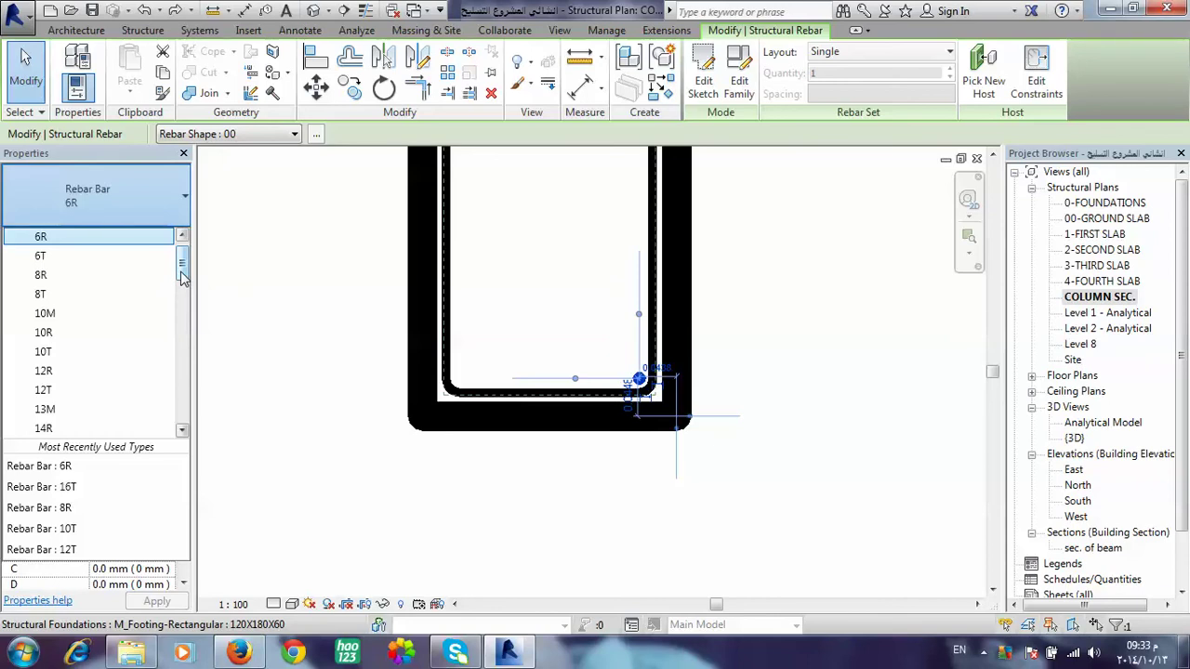
click(183, 431)
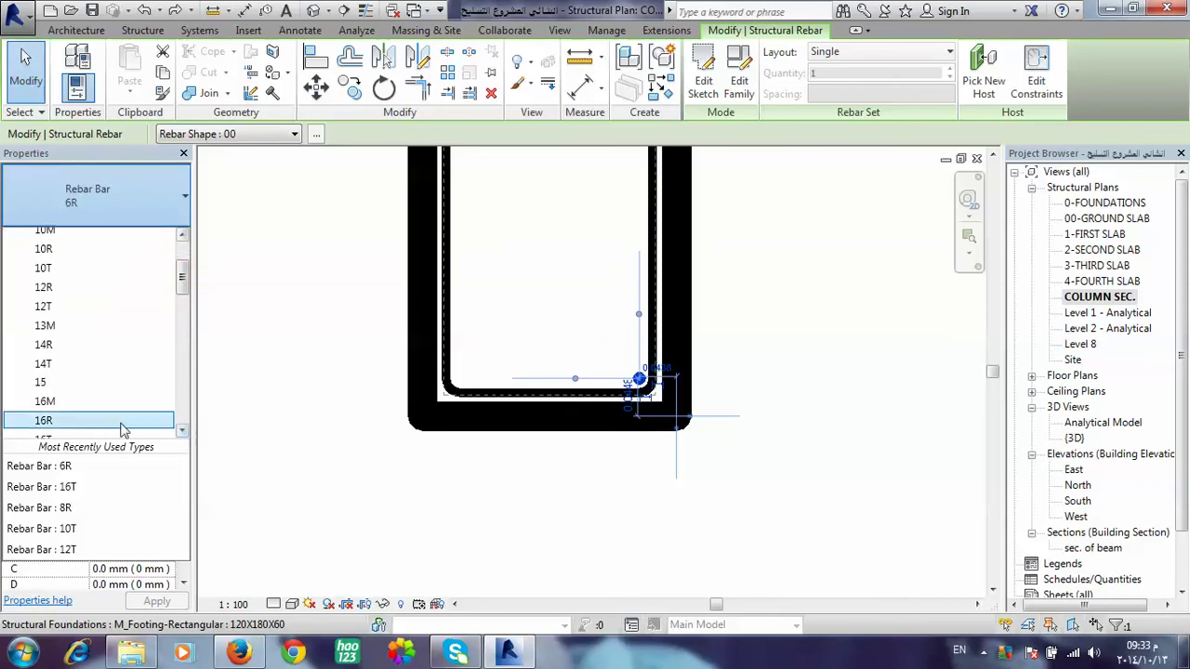
click(93, 418)
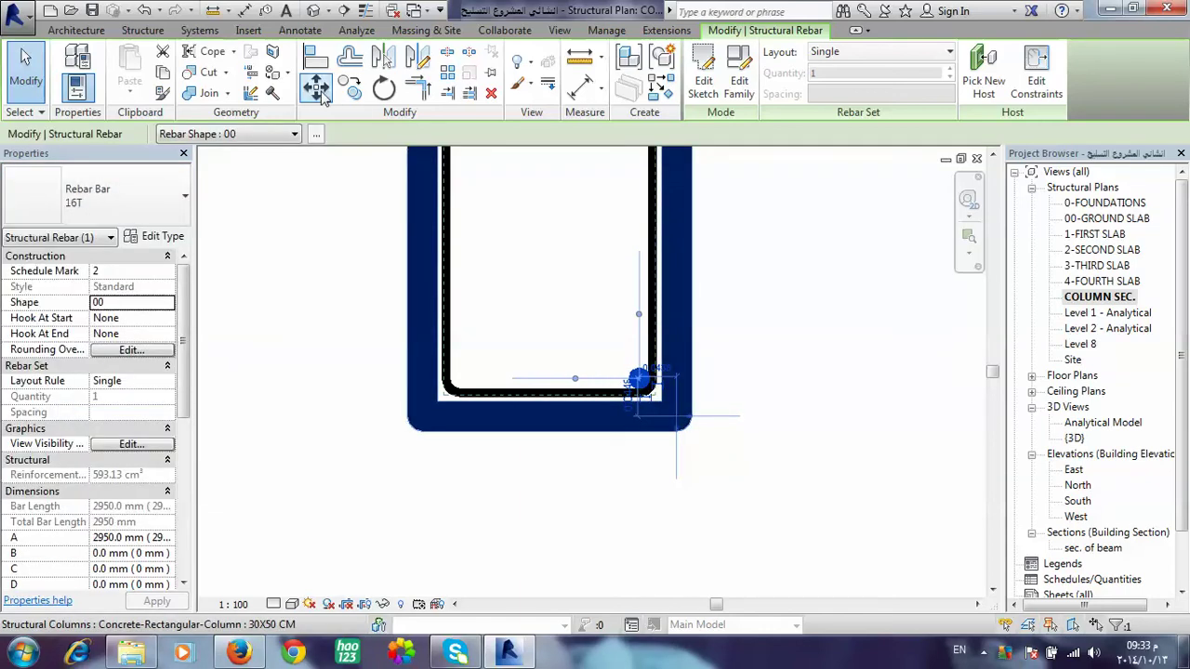
Begin moving the 16T bar, using its centre as the start point.
click(315, 86)
scroll(637, 379, up, 5)
click(748, 383)
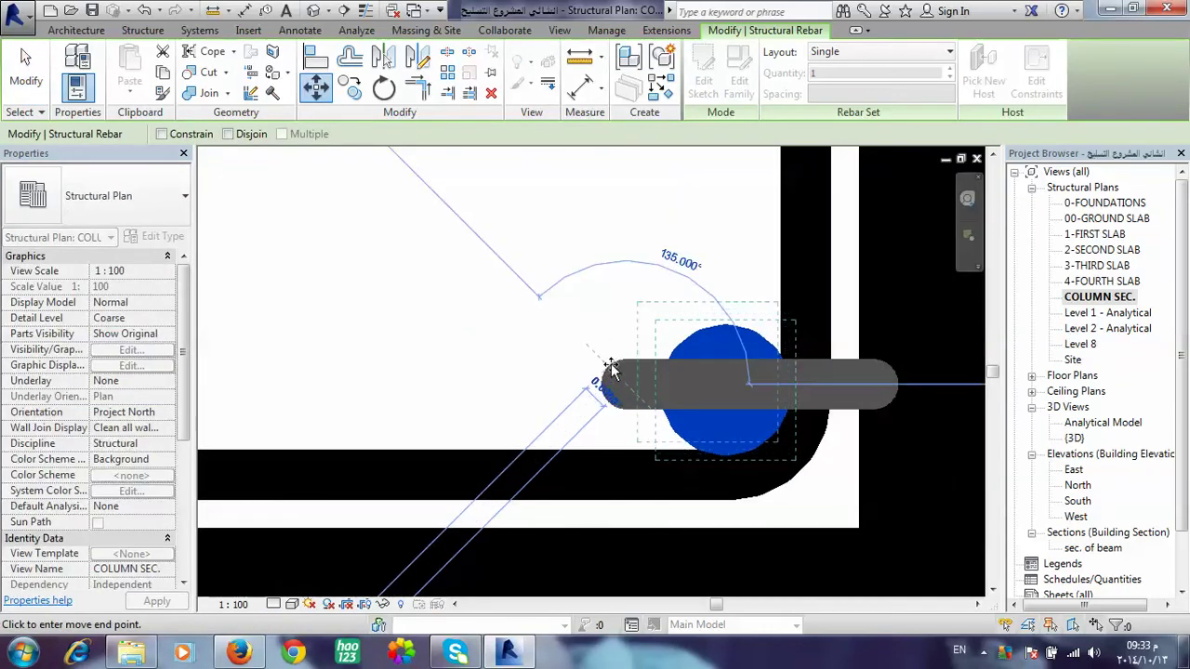
Drop the 16T bar at its new corner position.
click(610, 365)
scroll(610, 372, down, 2)
scroll(693, 385, down, 4)
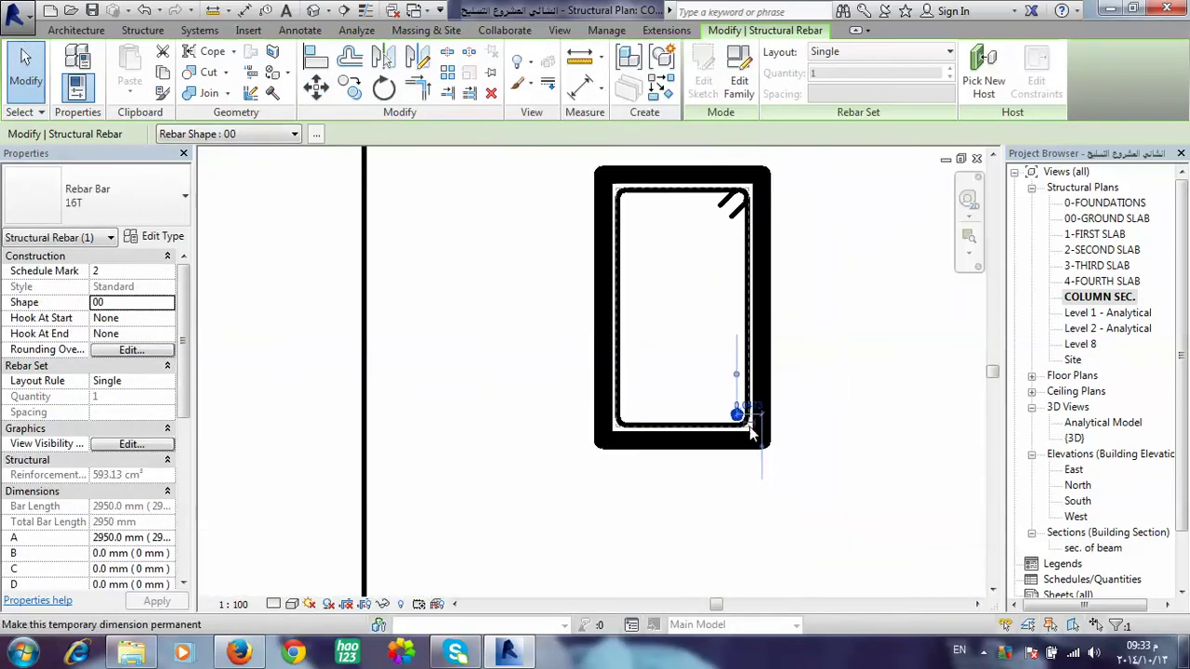
scroll(734, 409, up, 2)
Mirror the corner bar about a vertical axis through the column centre.
click(417, 58)
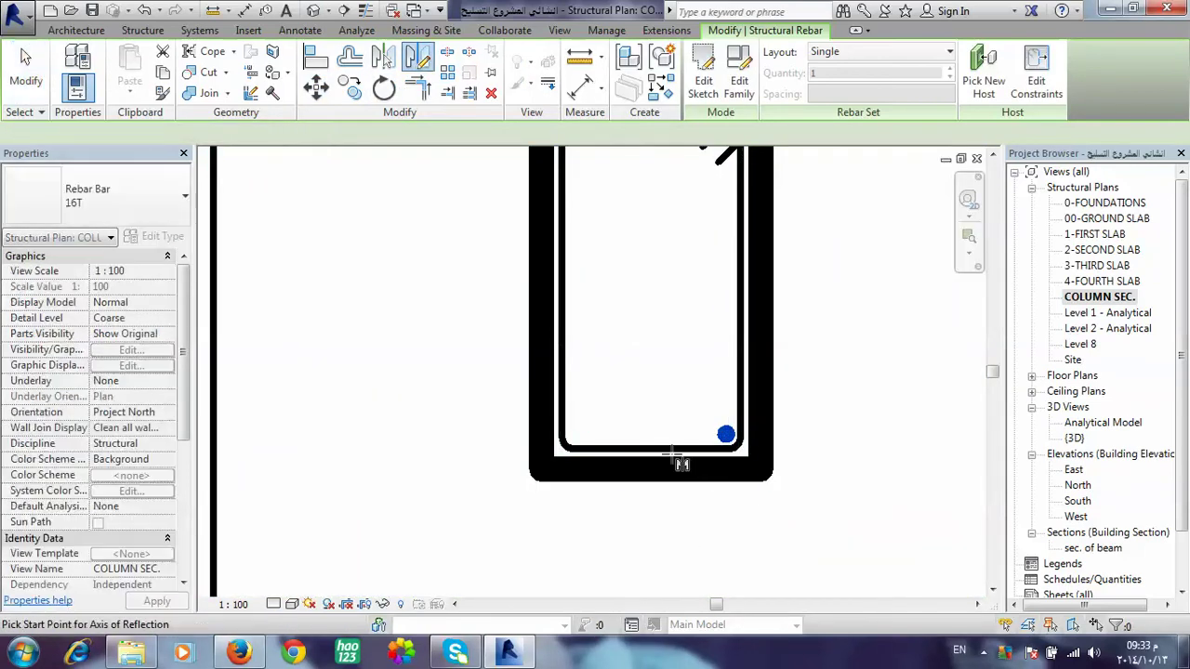
click(653, 448)
click(651, 347)
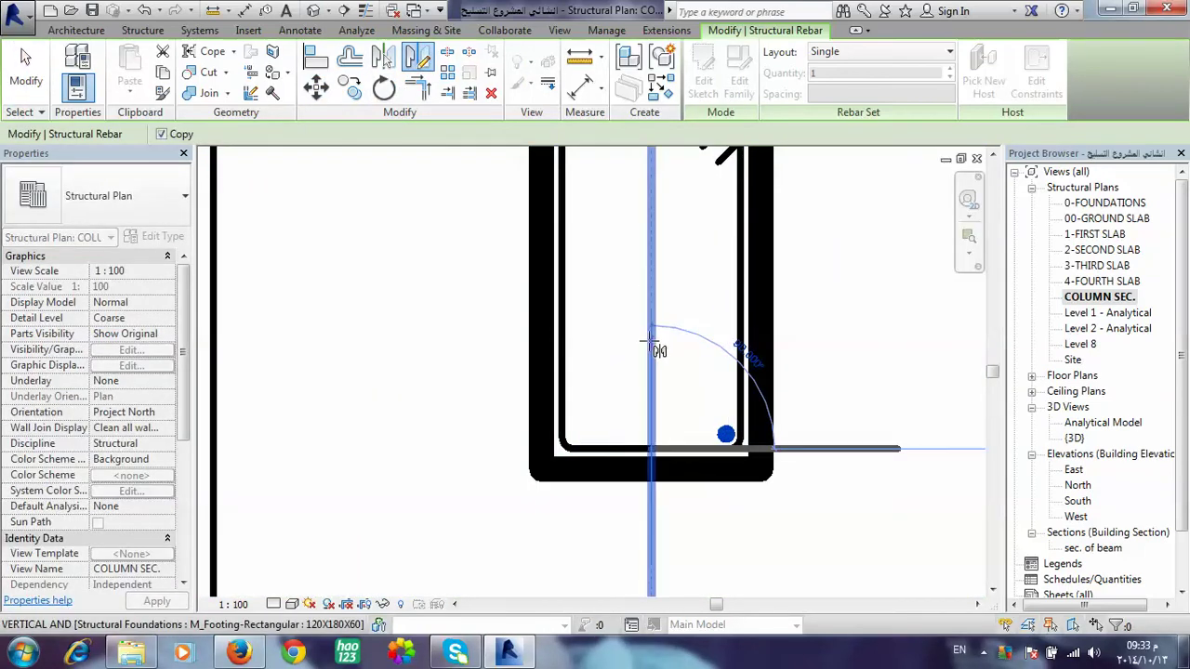
scroll(670, 446, down, 1)
scroll(688, 483, down, 2)
scroll(691, 490, up, 2)
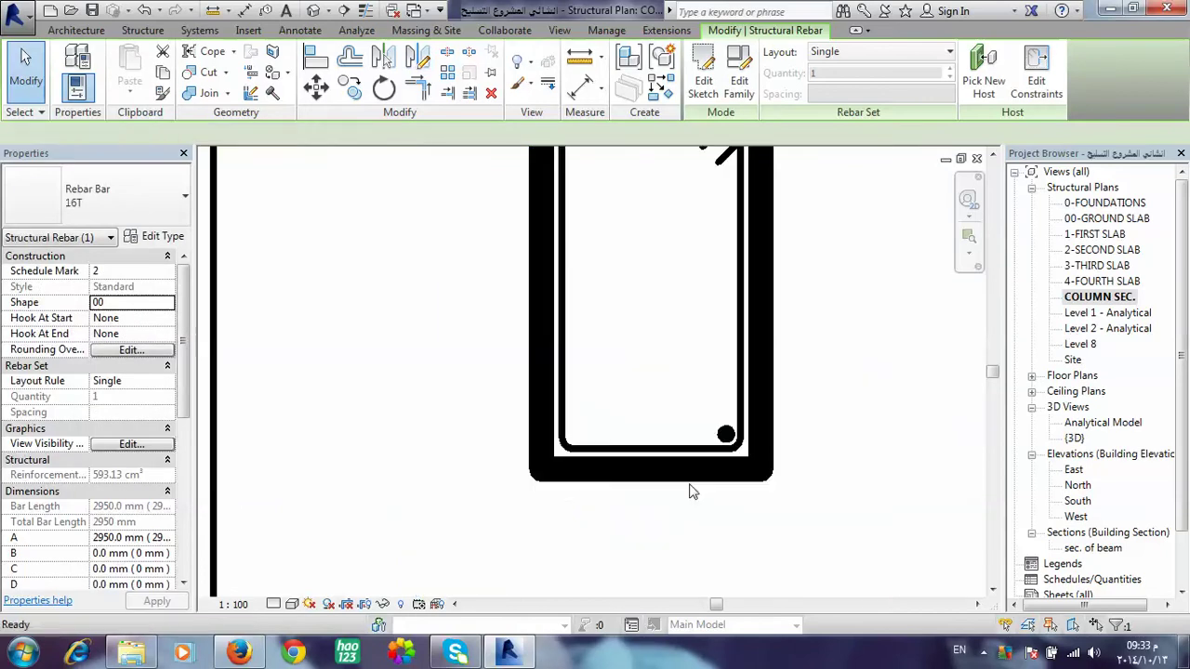
Set the corner bar's view visibility to unobscured in the {3D} view.
key(Escape)
click(724, 433)
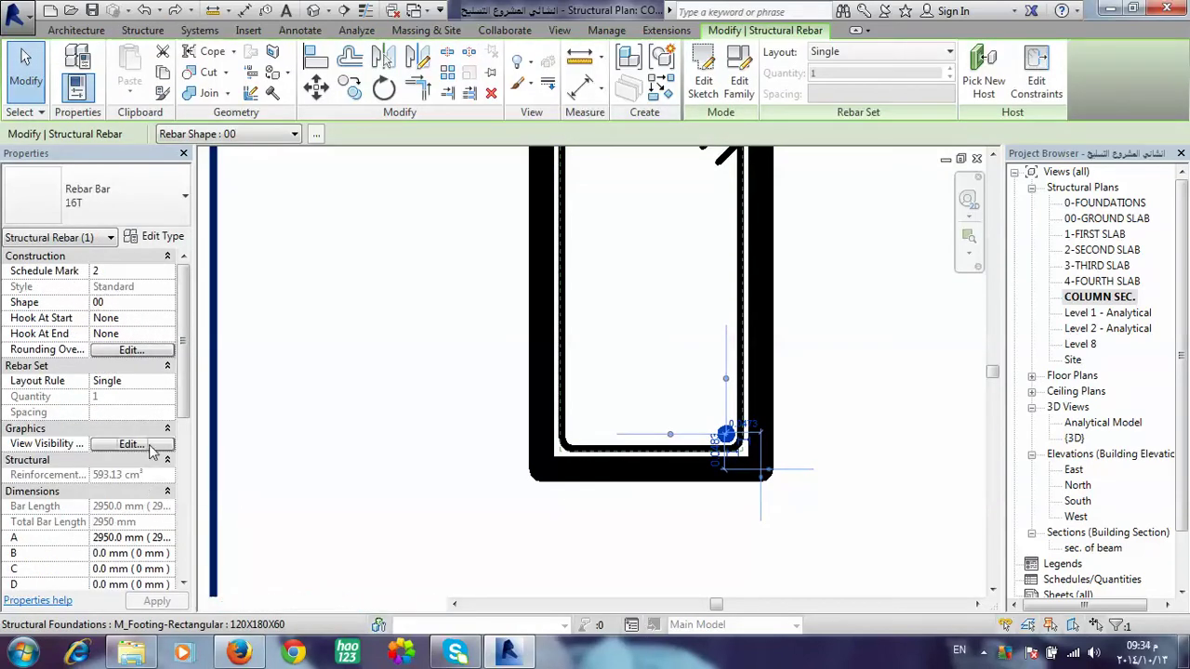
click(131, 445)
click(633, 255)
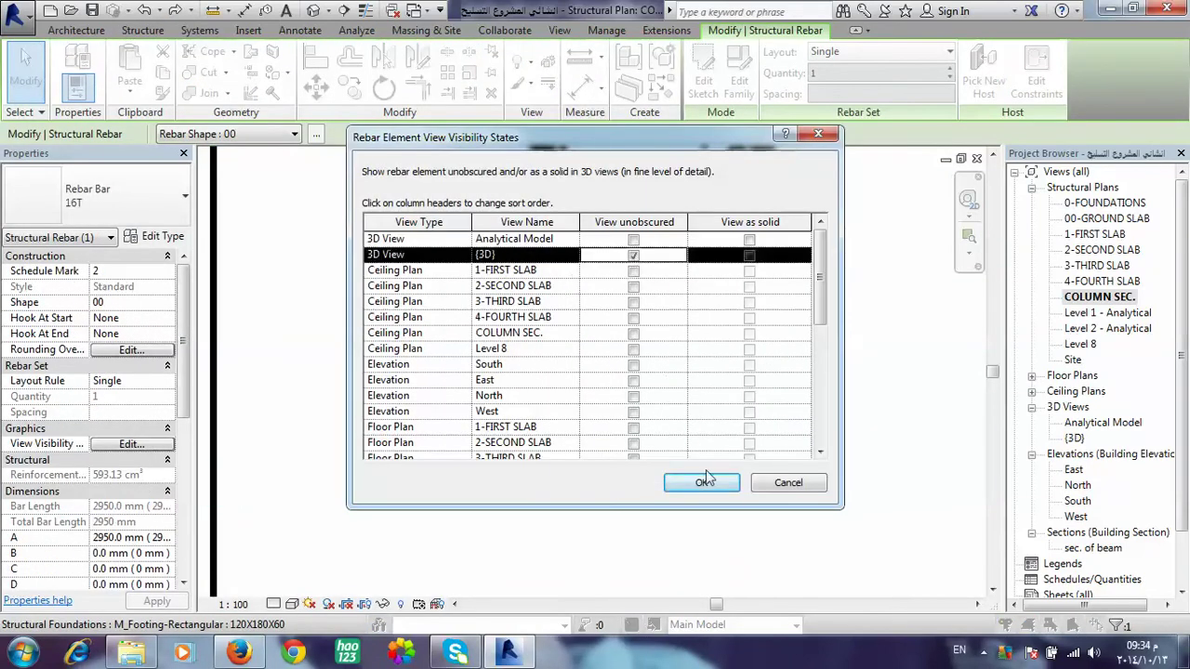
click(701, 483)
Mirror-copy the corner bar into the bottom-left corner about the column centre line.
click(418, 57)
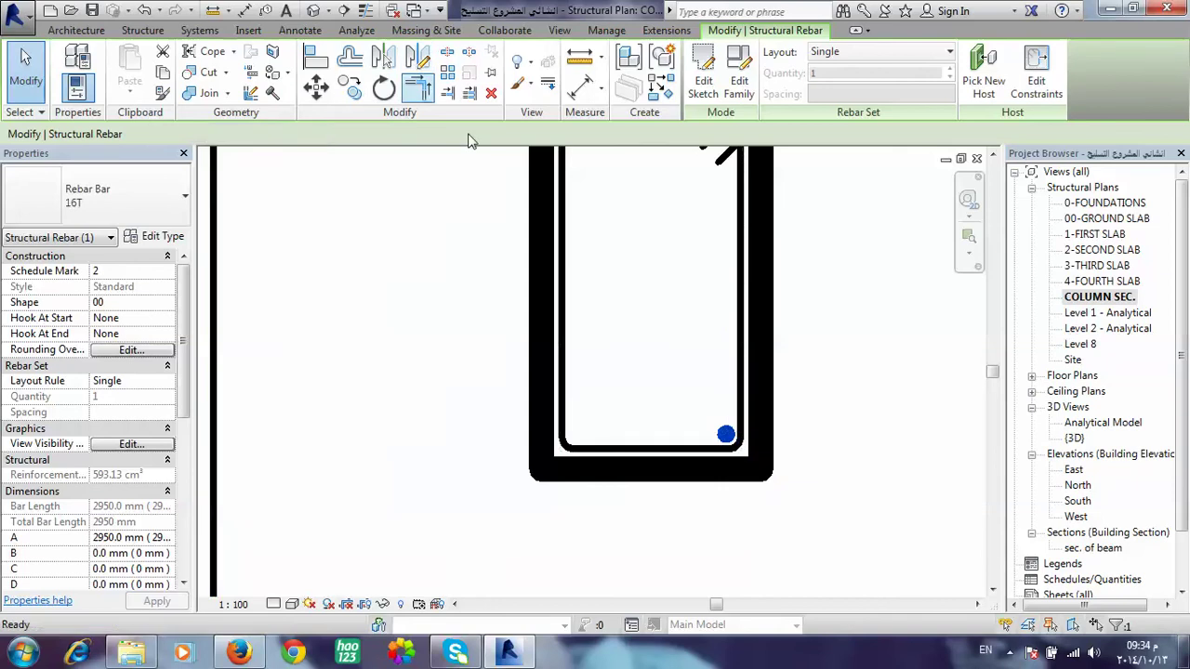
click(653, 451)
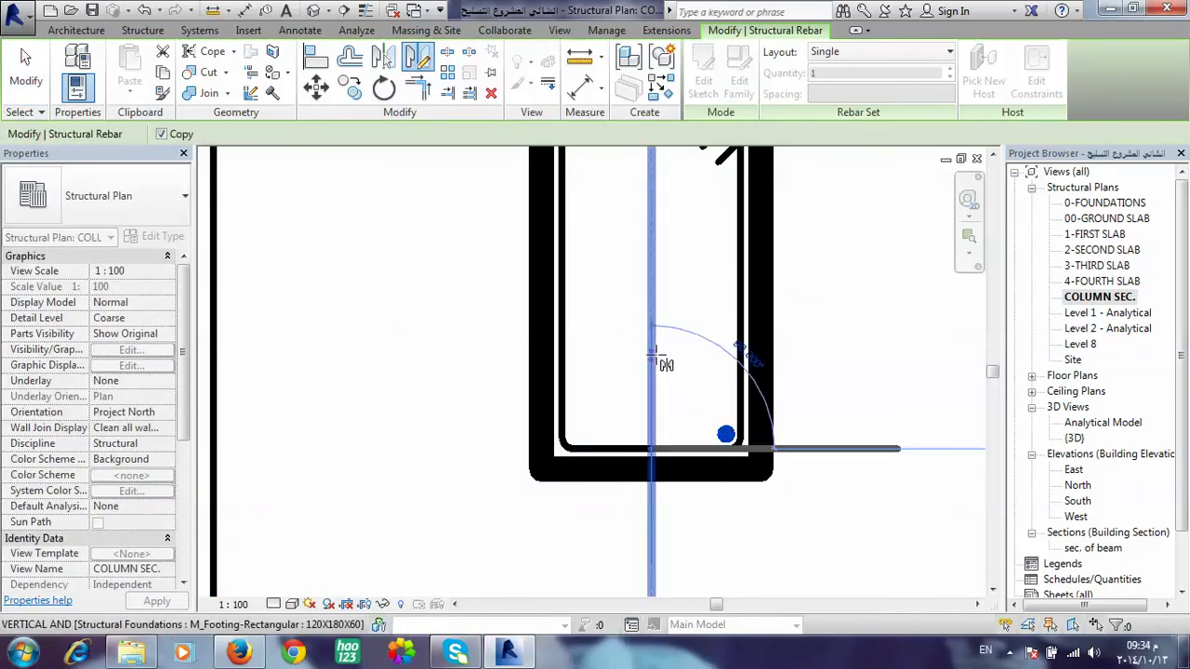
click(683, 476)
scroll(683, 475, down, 3)
scroll(688, 437, up, 2)
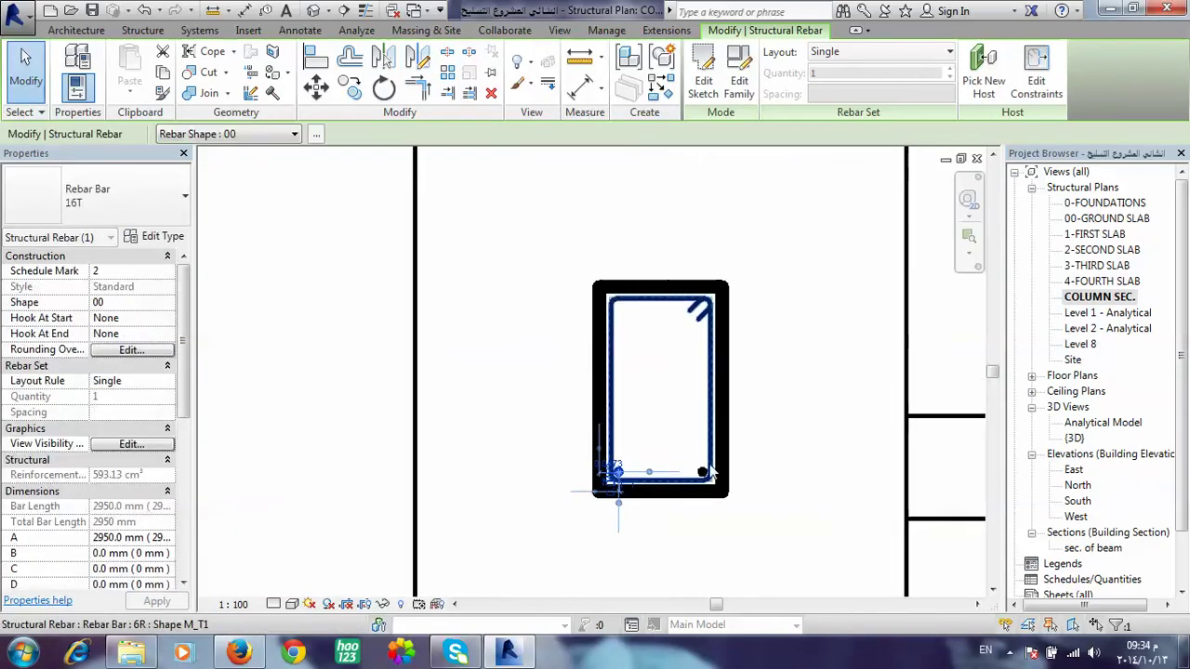
Mirror the bottom pair of 16T bars to the top of the column (DM).
scroll(717, 451, up, 1)
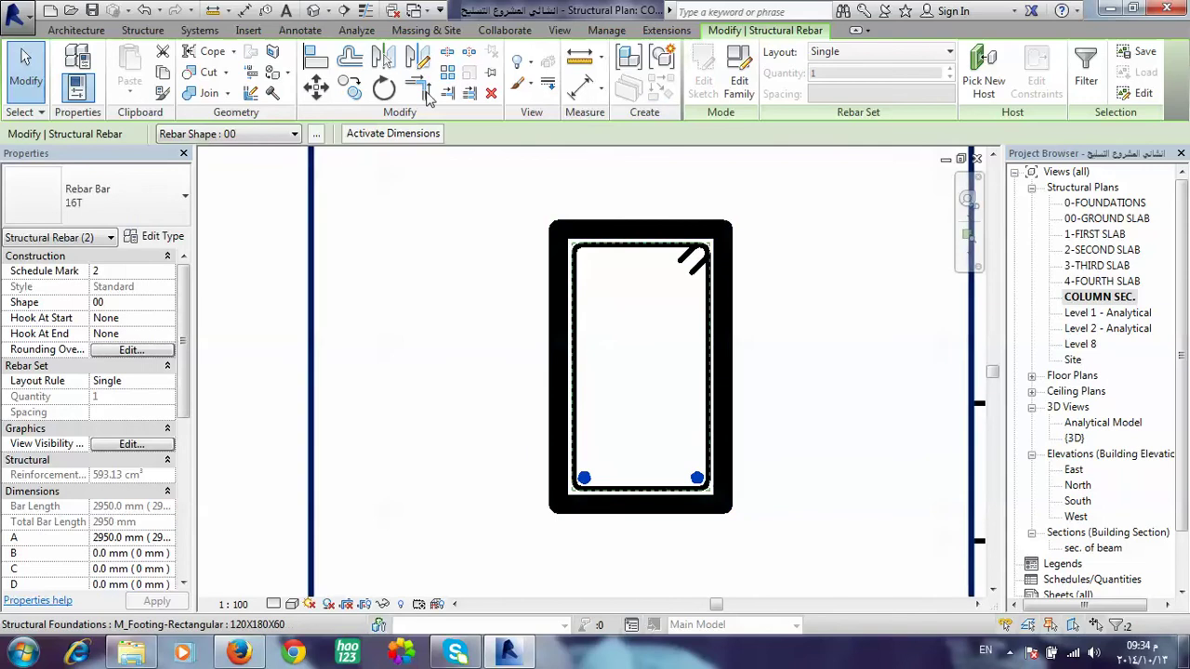
key(d)
key(m)
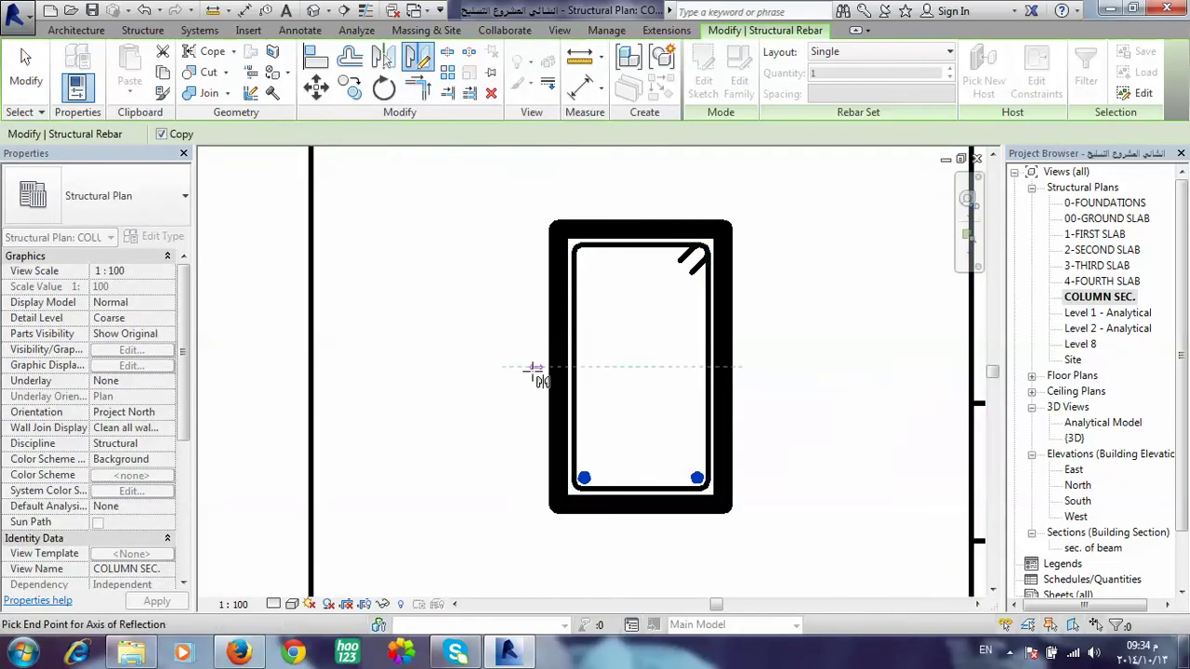
click(532, 369)
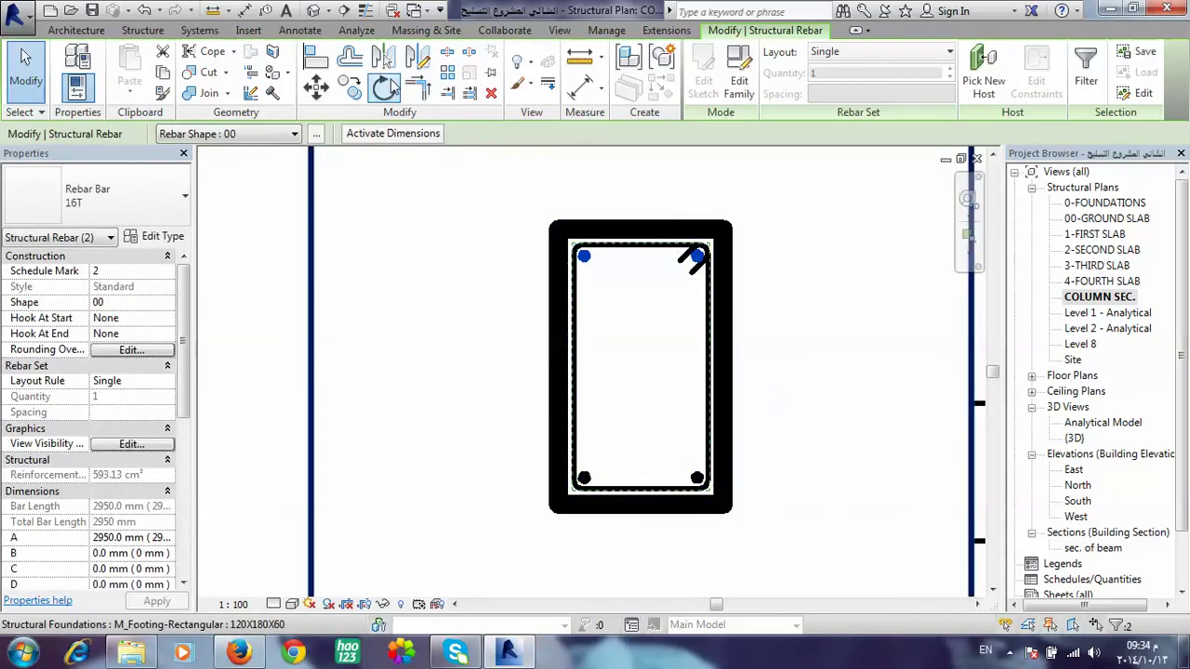
Copy the top bars down to the column's mid-height, giving six 16T bars.
click(350, 86)
scroll(673, 229, up, 2)
scroll(743, 307, up, 4)
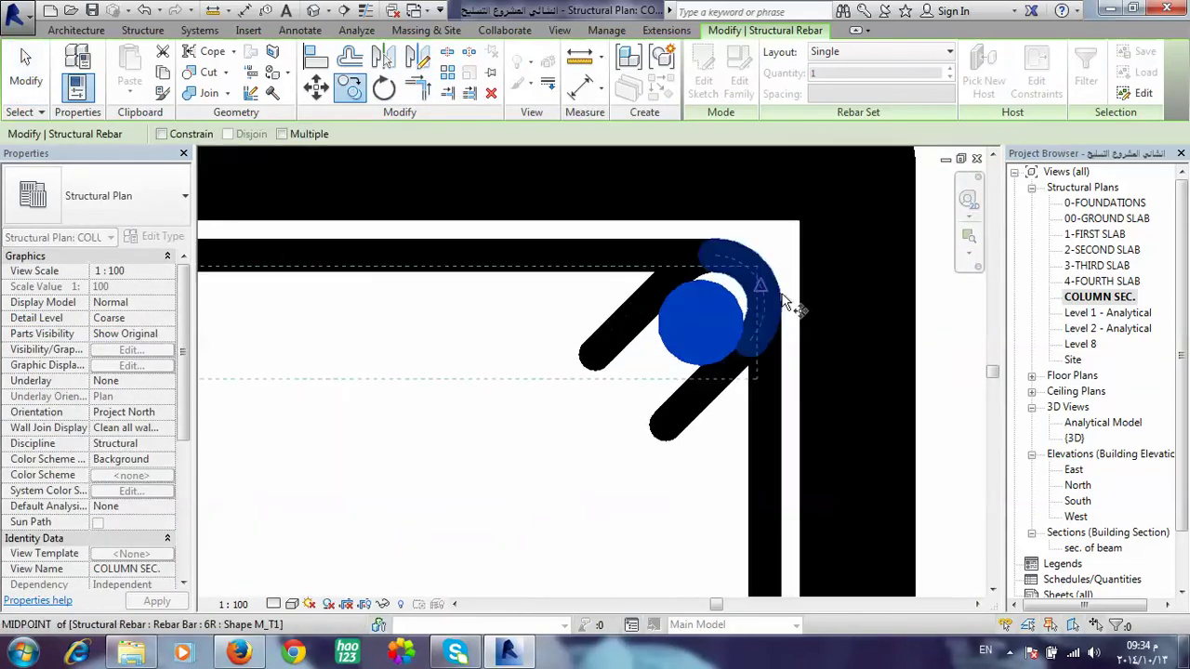
click(767, 316)
scroll(766, 316, down, 4)
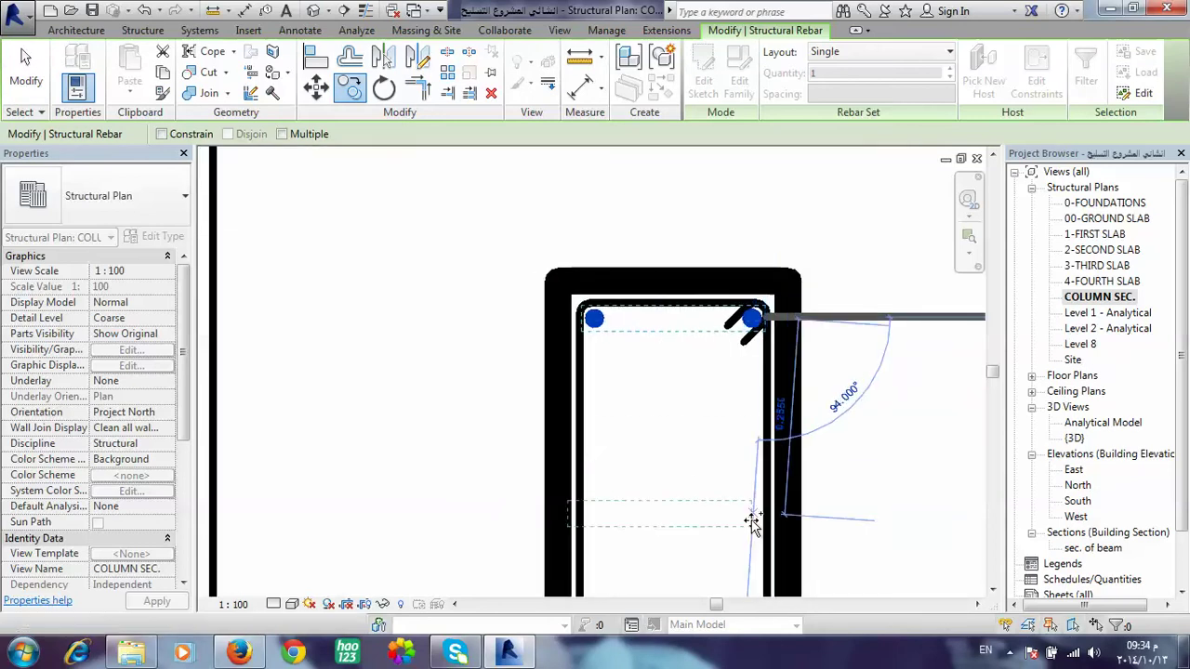
scroll(767, 525, up, 3)
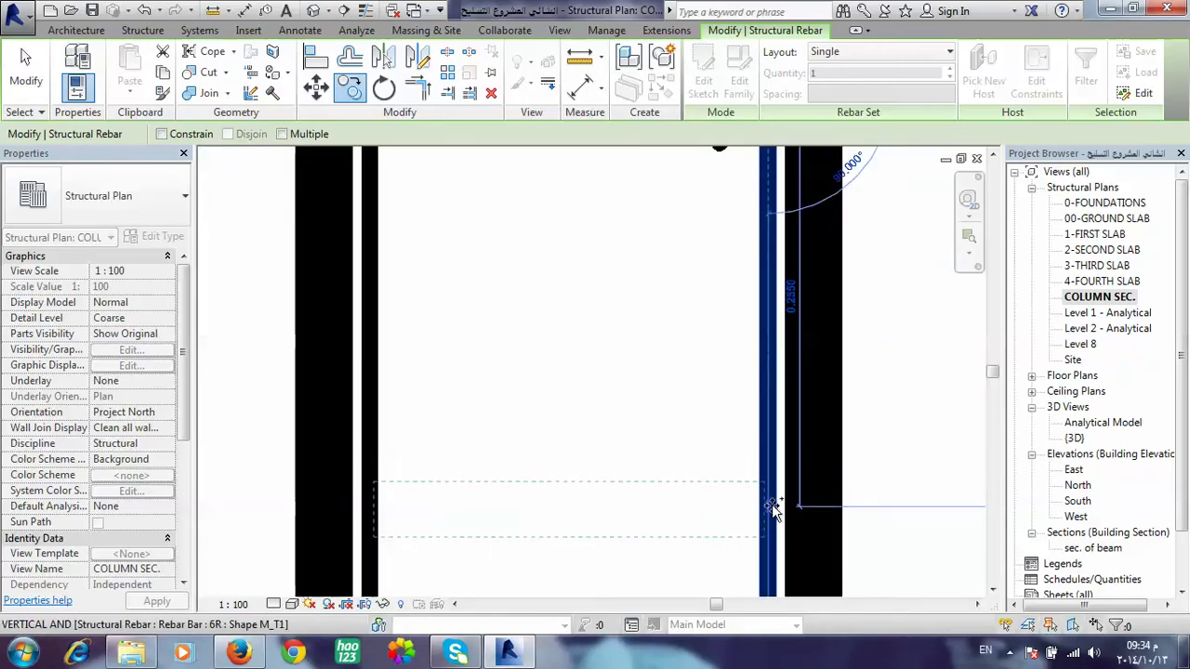
scroll(771, 507, down, 4)
scroll(762, 478, up, 4)
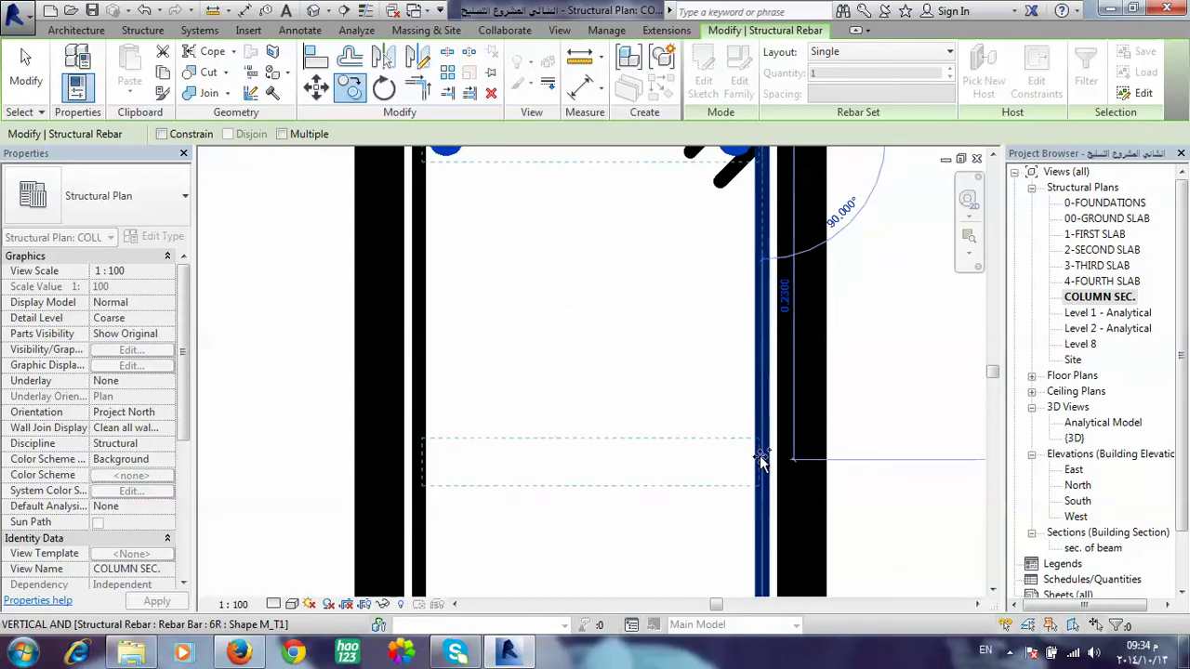
scroll(760, 458, up, 2)
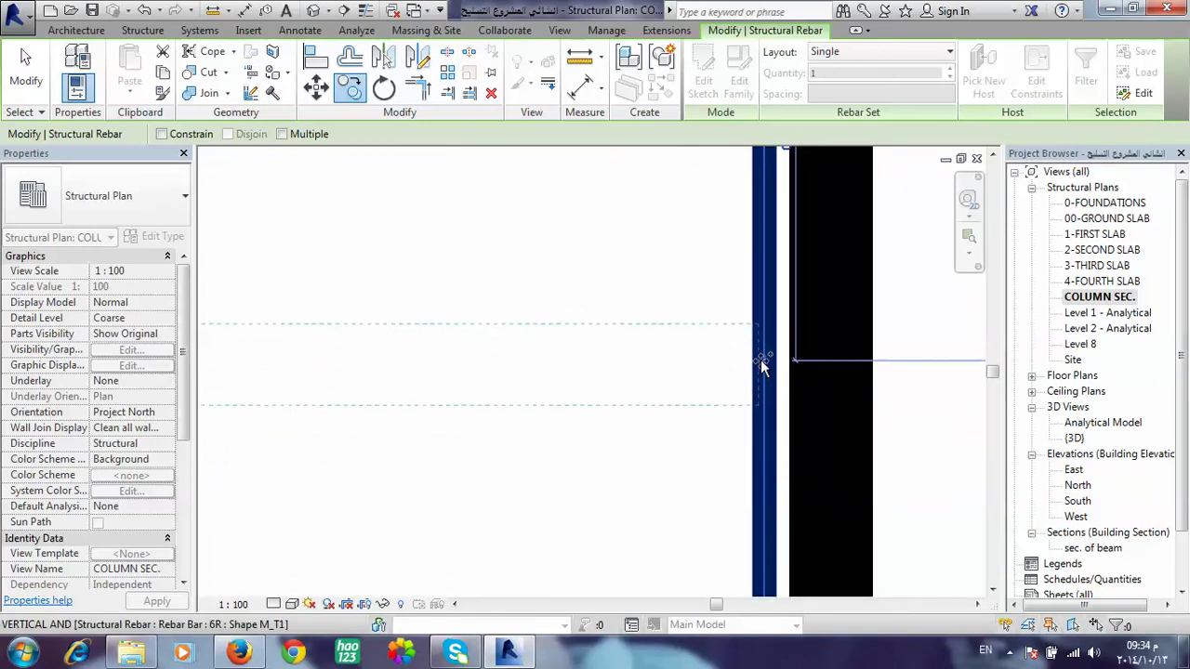
scroll(762, 372, down, 2)
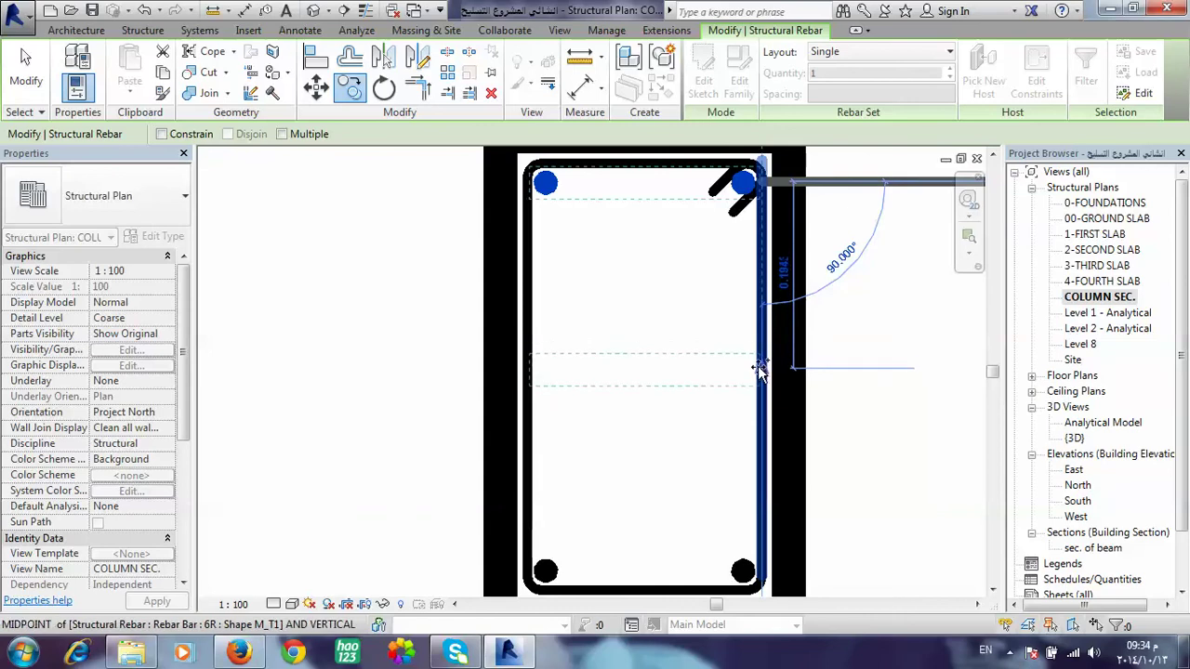
click(760, 369)
scroll(661, 425, down, 2)
scroll(758, 328, down, 1)
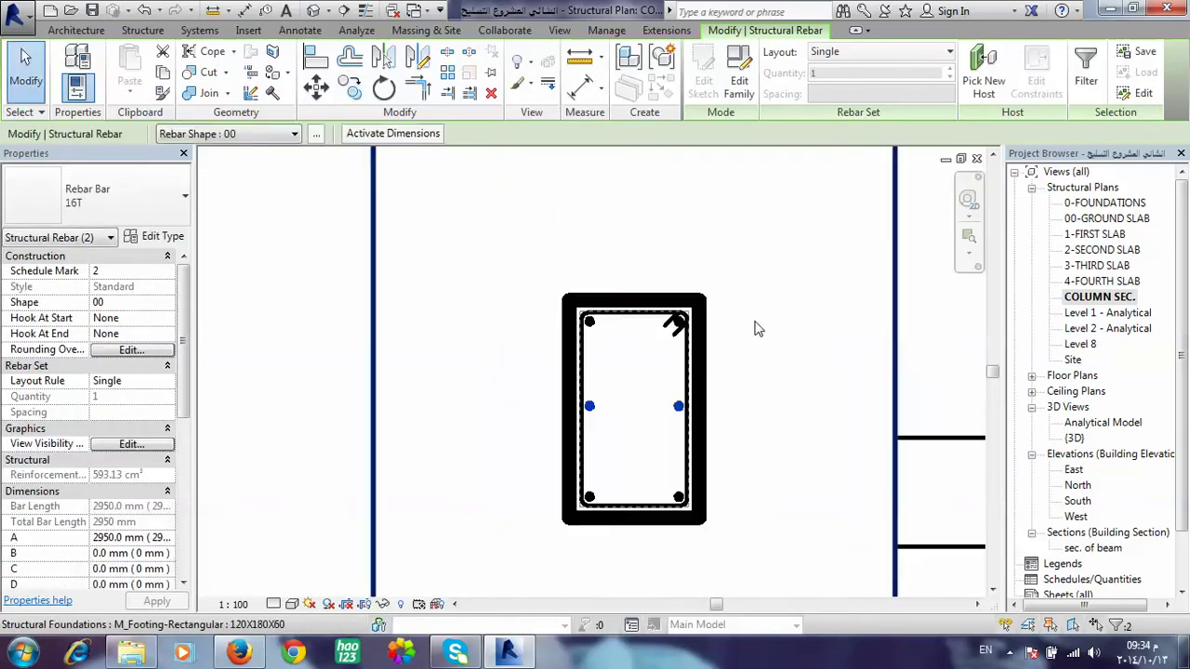
click(771, 341)
Open the default {3D} view and orbit and zoom to the reinforced column.
key(Escape)
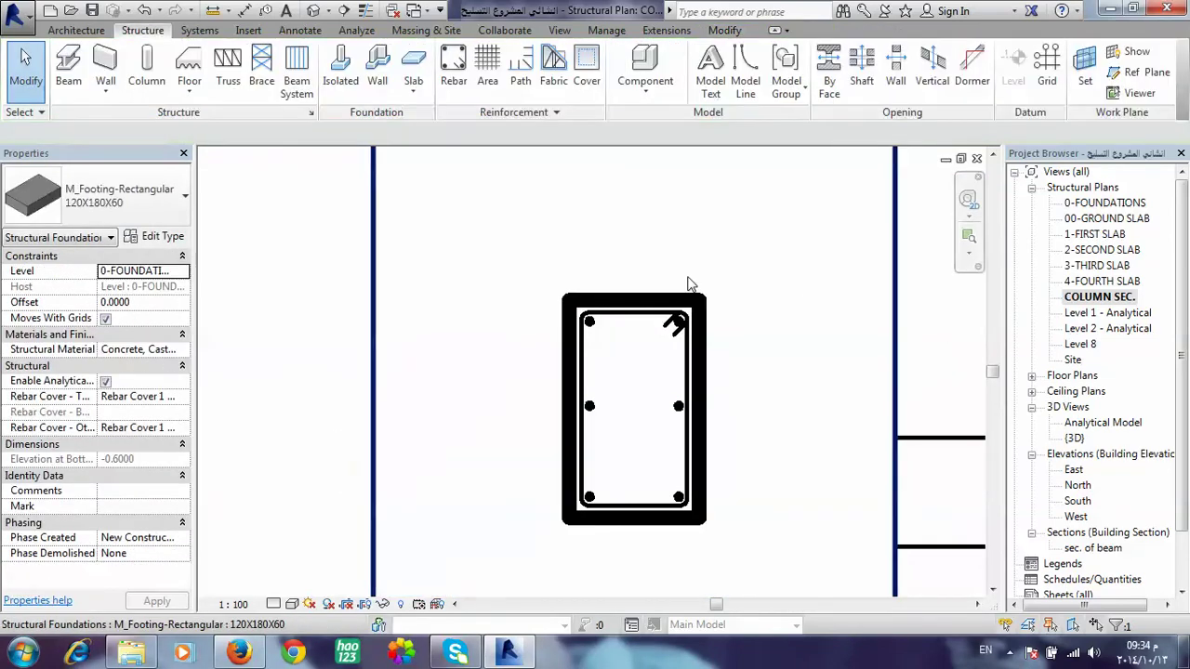
scroll(689, 283, down, 1)
click(316, 13)
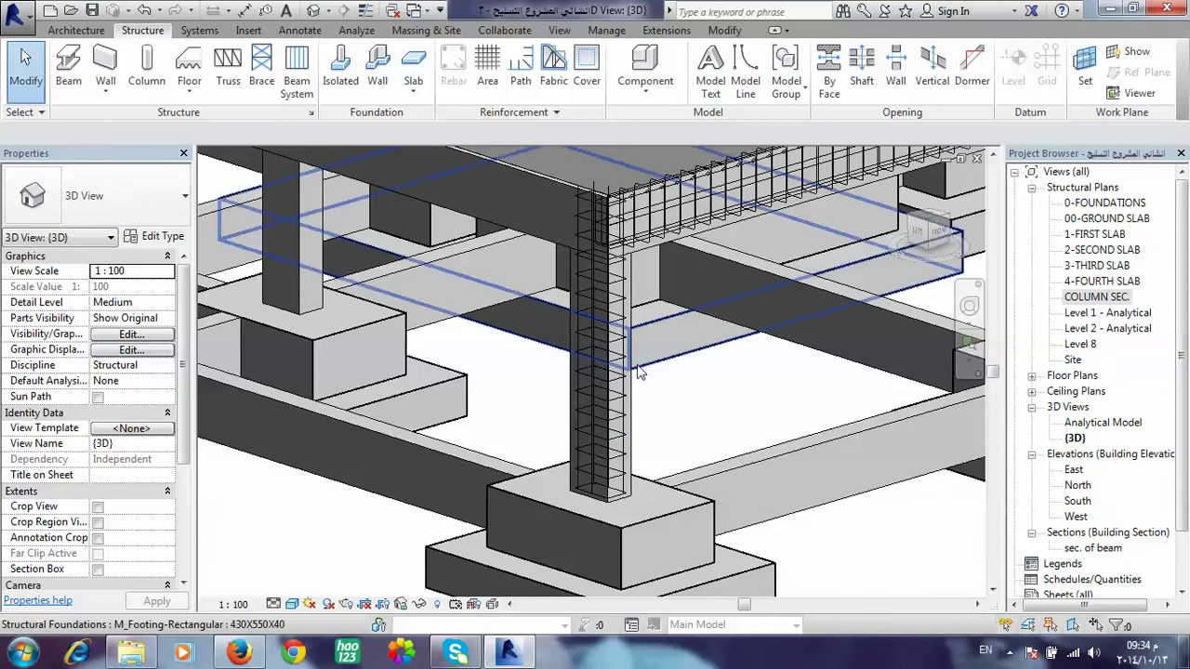
scroll(638, 393, up, 3)
scroll(638, 393, up, 1)
scroll(639, 393, down, 3)
scroll(558, 386, down, 1)
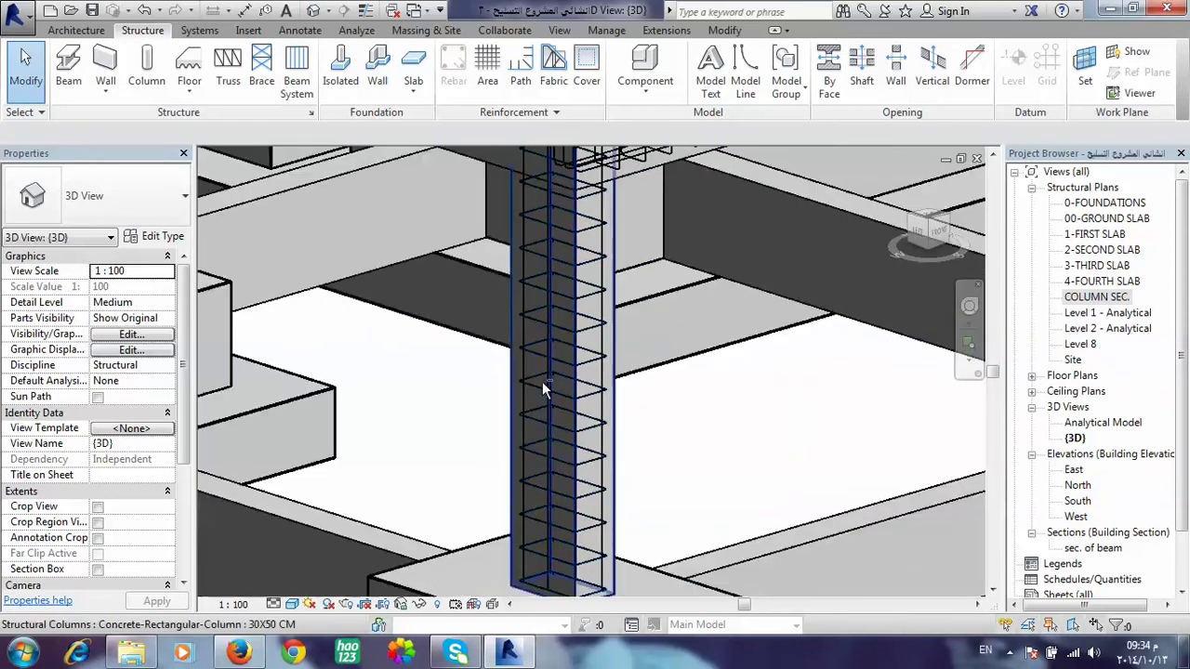
shift+middle_drag(542, 381, 510, 348)
scroll(641, 411, down, 1)
scroll(558, 407, down, 3)
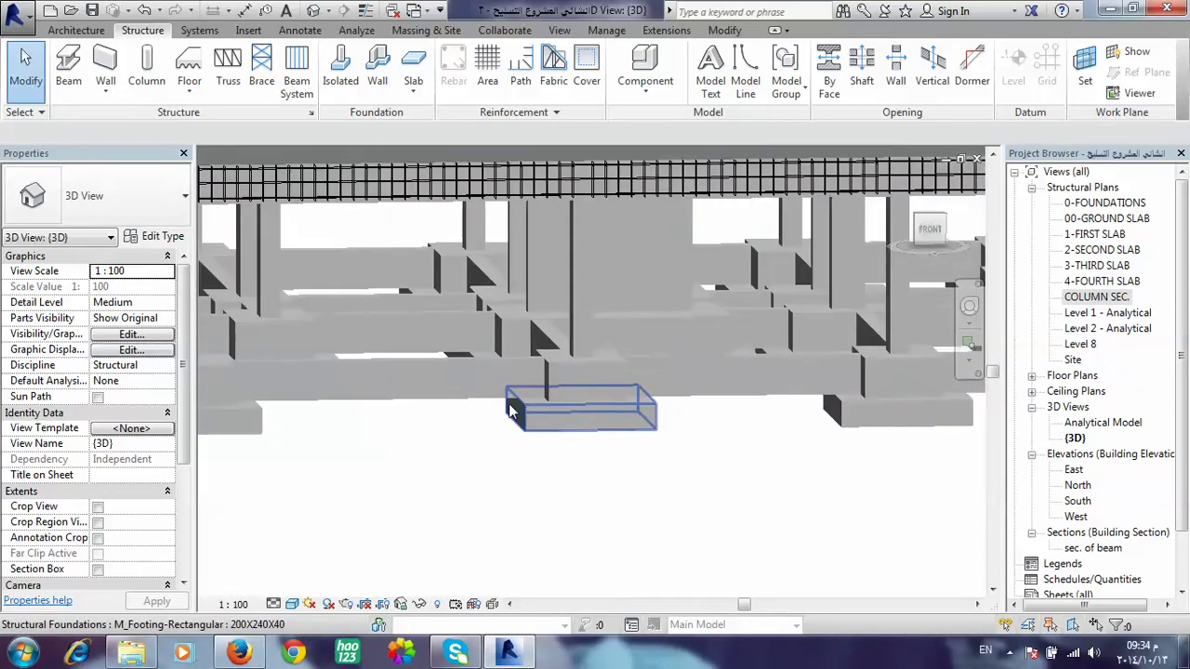
mouse_move(508, 403)
middle_down()
mouse_move(811, 468)
mouse_move(409, 358)
middle_up()
scroll(490, 348, up, 2)
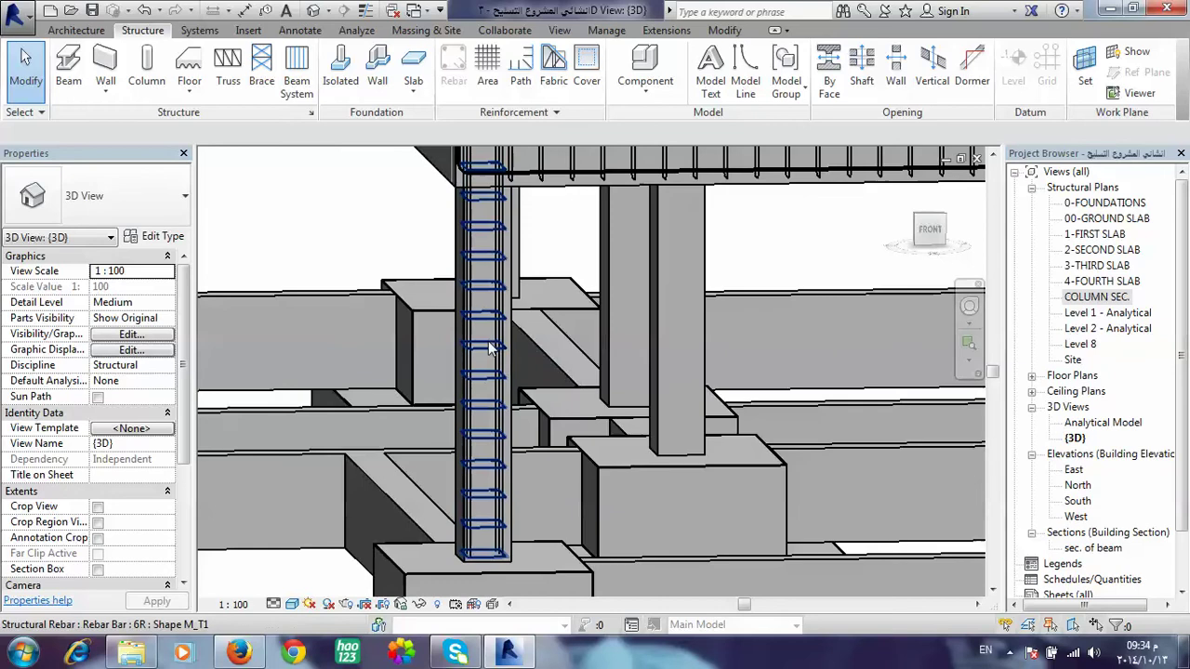
Select the column stirrups to check their properties, then deselect and reorient the view.
click(490, 348)
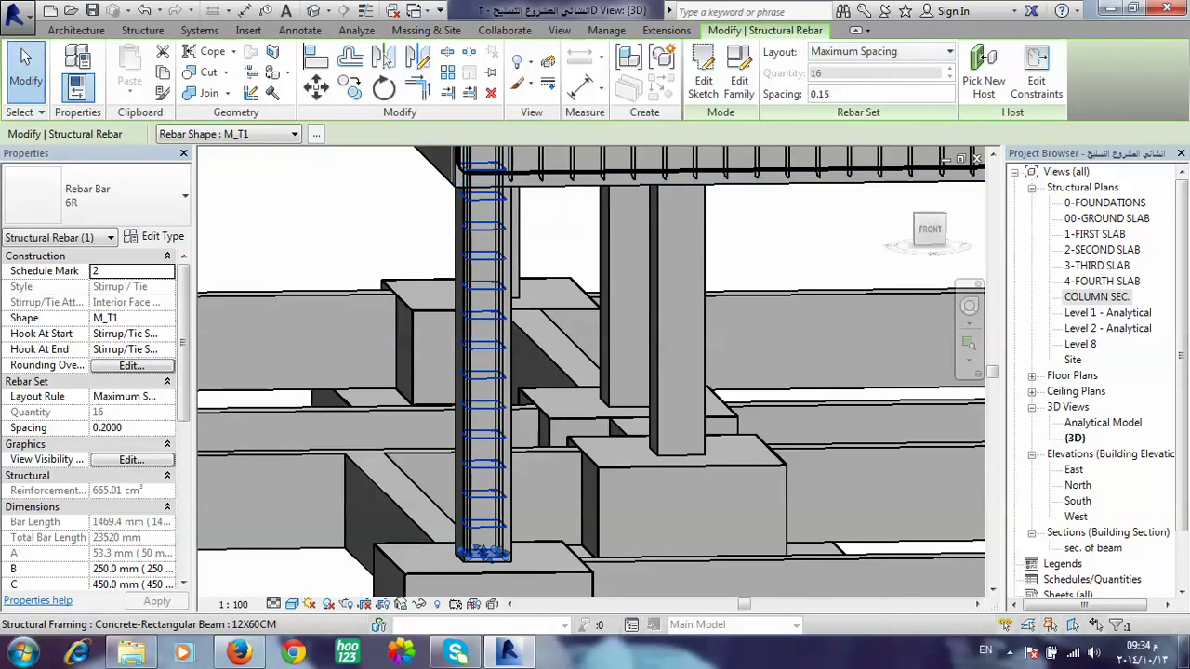
click(764, 245)
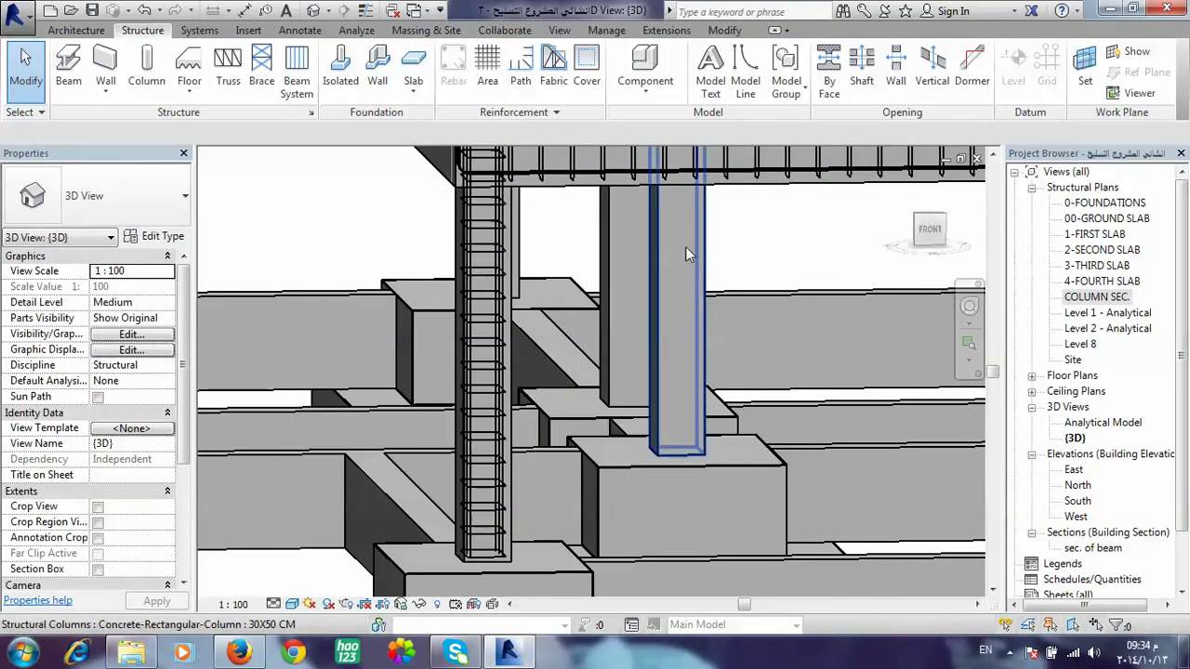
mouse_move(684, 301)
shift+middle_down()
mouse_move(641, 435)
mouse_move(663, 452)
shift+middle_up()
scroll(654, 217, up, 3)
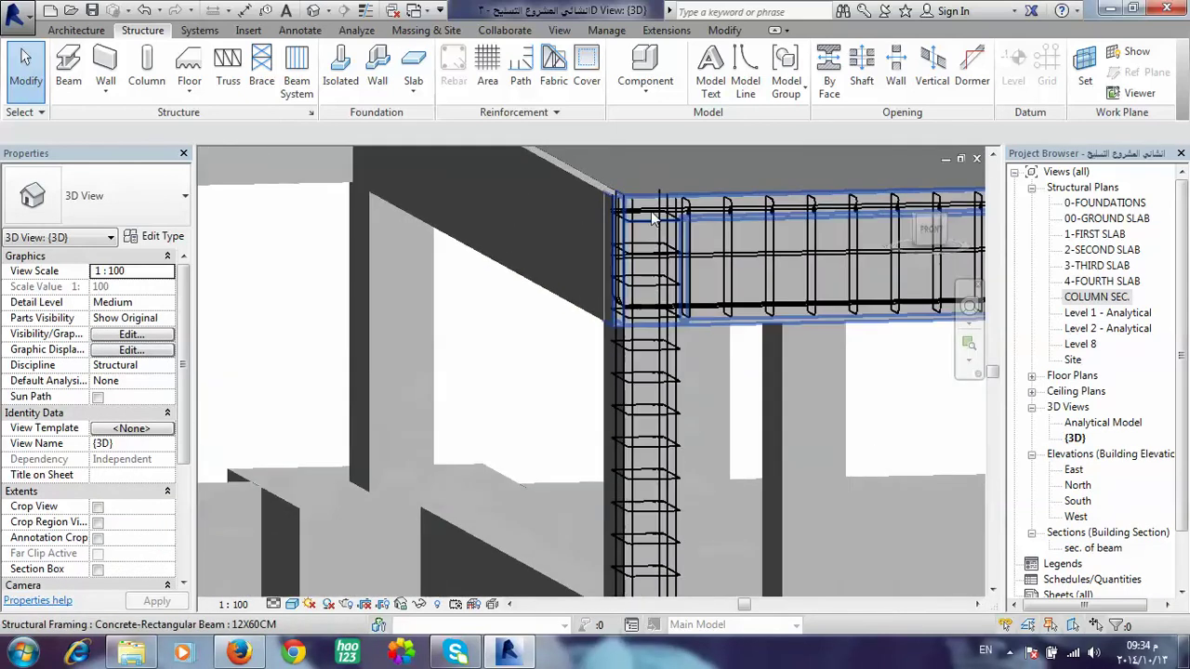
scroll(701, 268, up, 2)
scroll(598, 294, up, 2)
scroll(605, 215, up, 2)
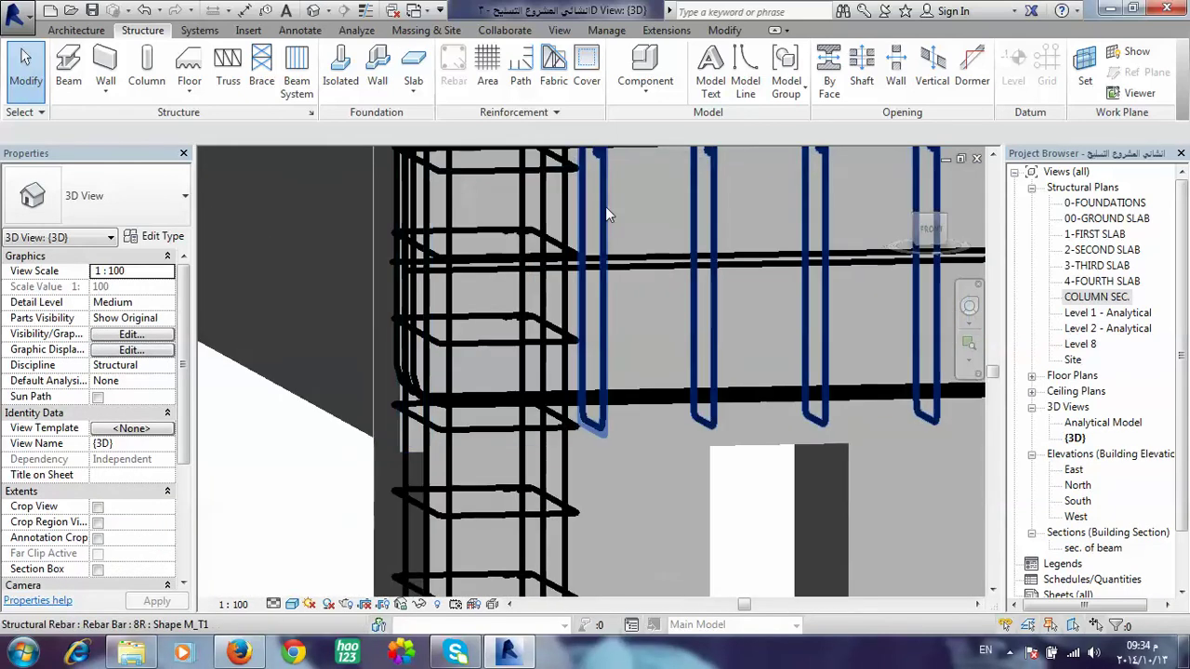
shift+middle_drag(606, 259, 605, 470)
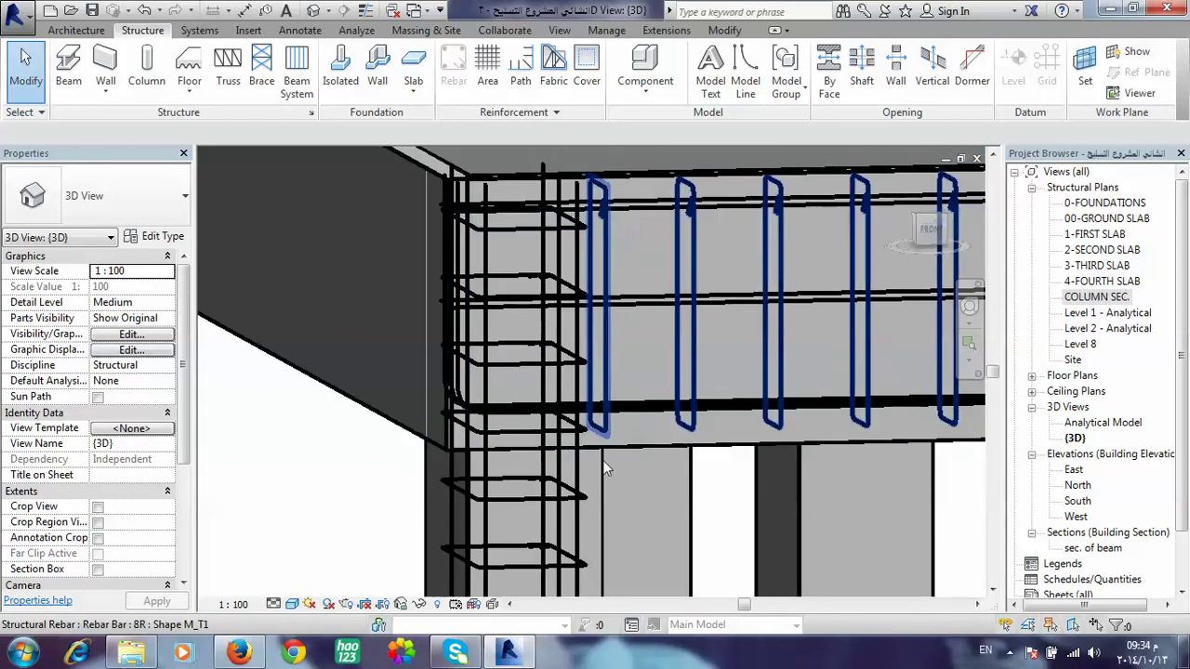
scroll(605, 469, down, 2)
scroll(535, 283, down, 3)
scroll(536, 284, down, 2)
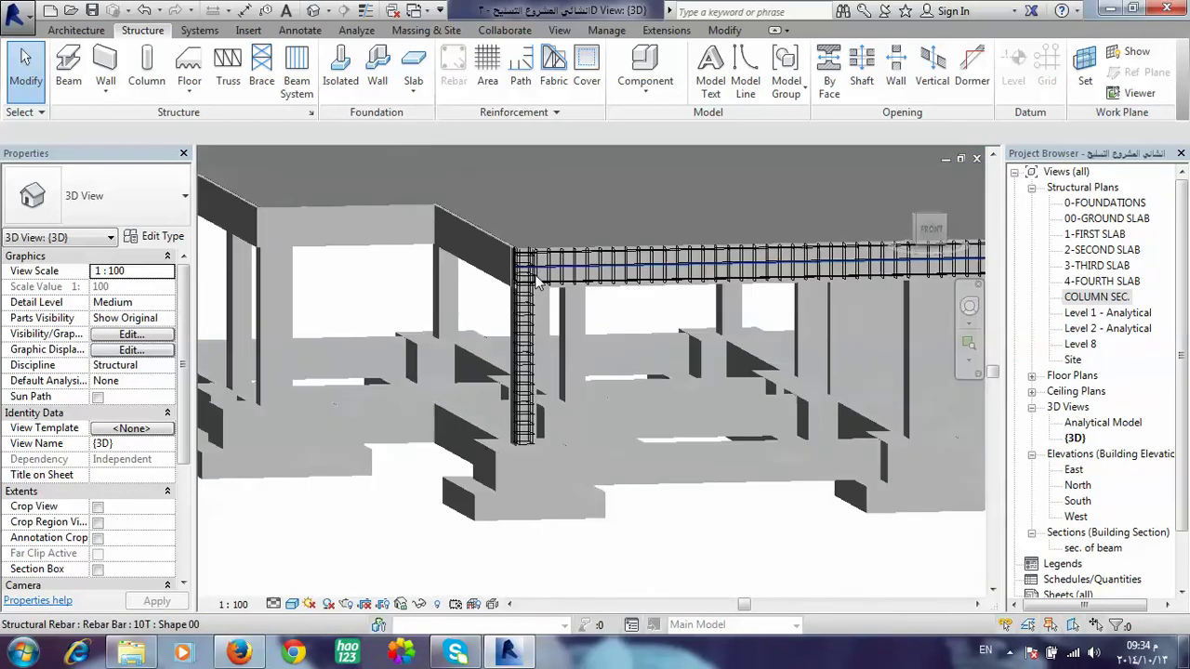
mouse_move(699, 304)
shift+middle_down()
mouse_move(640, 342)
mouse_move(536, 361)
shift+middle_up()
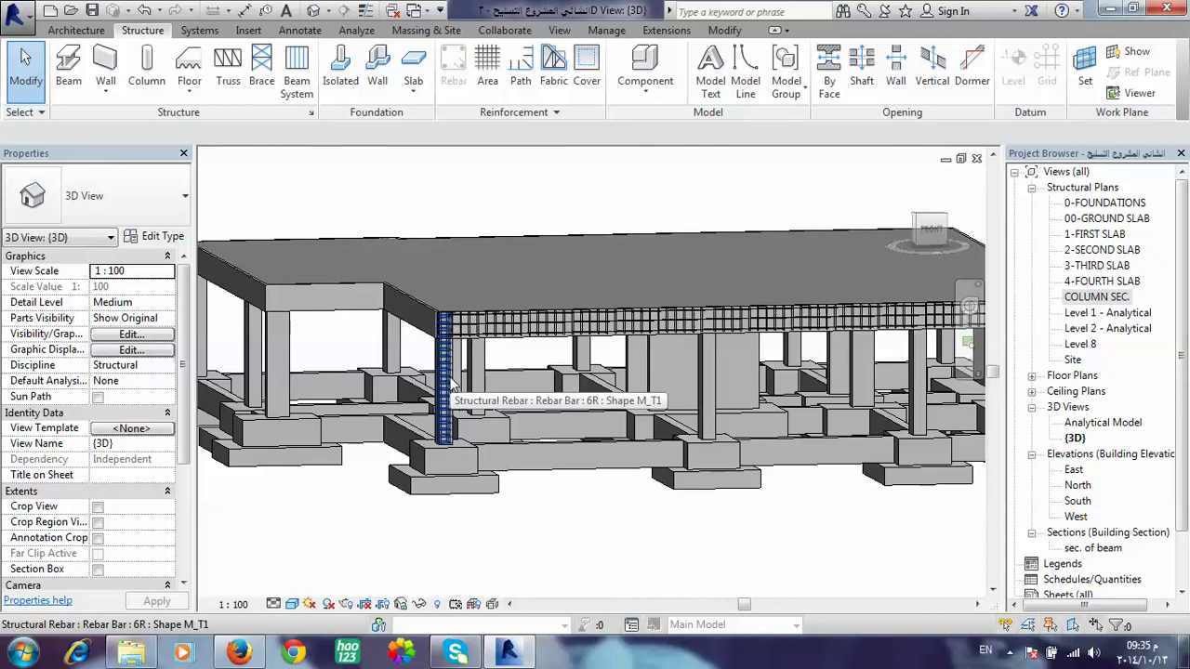
shift+middle_drag(809, 595, 846, 610)
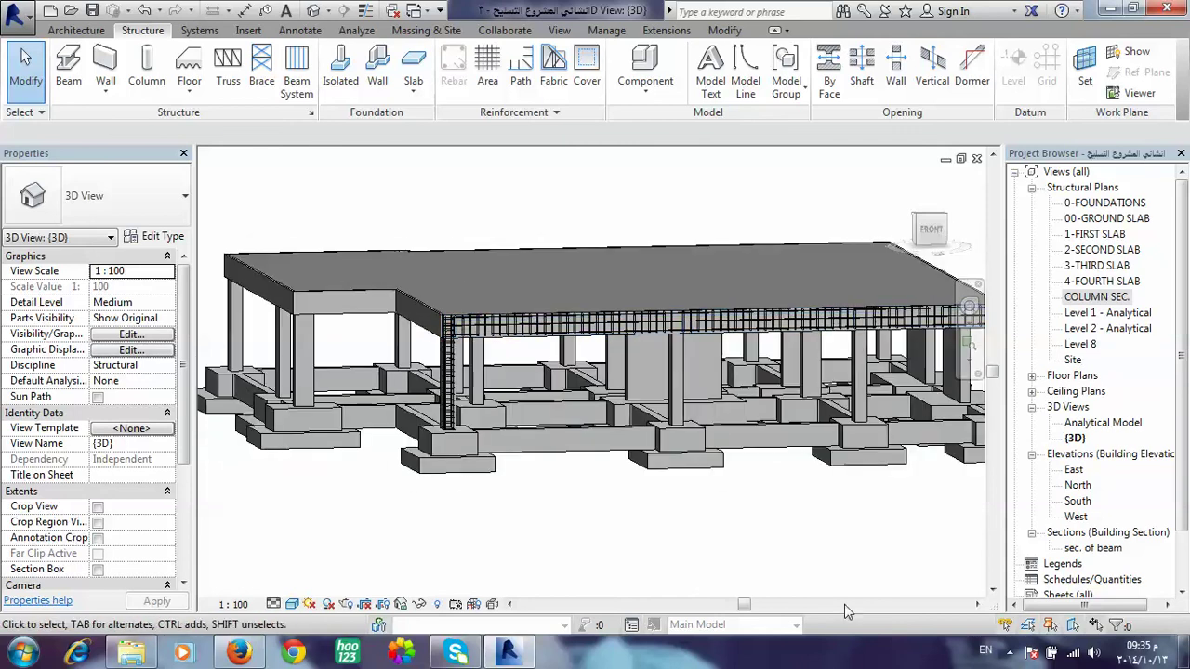